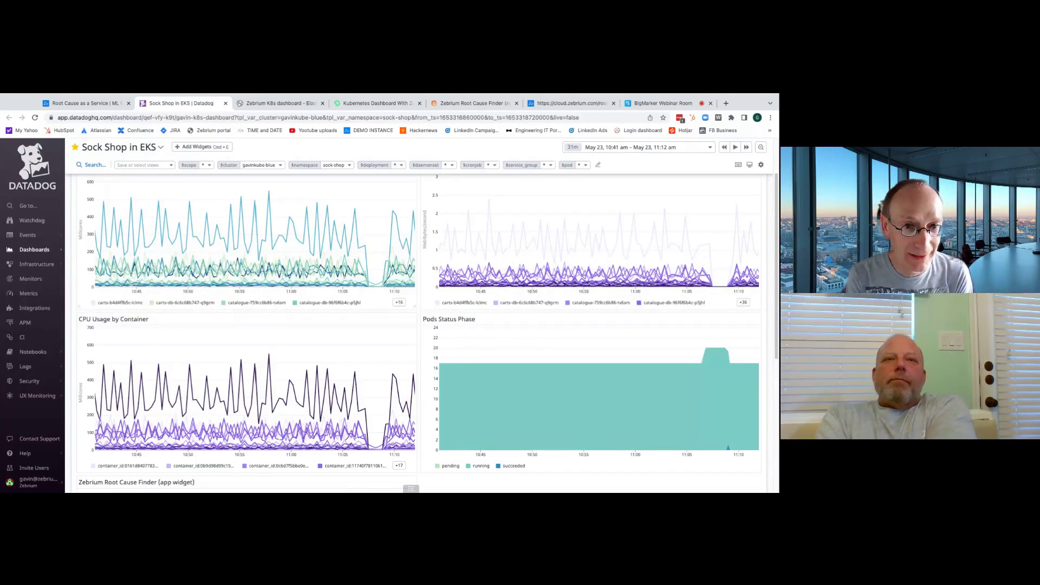
Review the Kubernetes dashboards in Elastic, New Relic and Grafana, and return to the Sock Shop in EKS dashboard in Datadog
{"action": "left_click", "coordinate": [254, 106]}
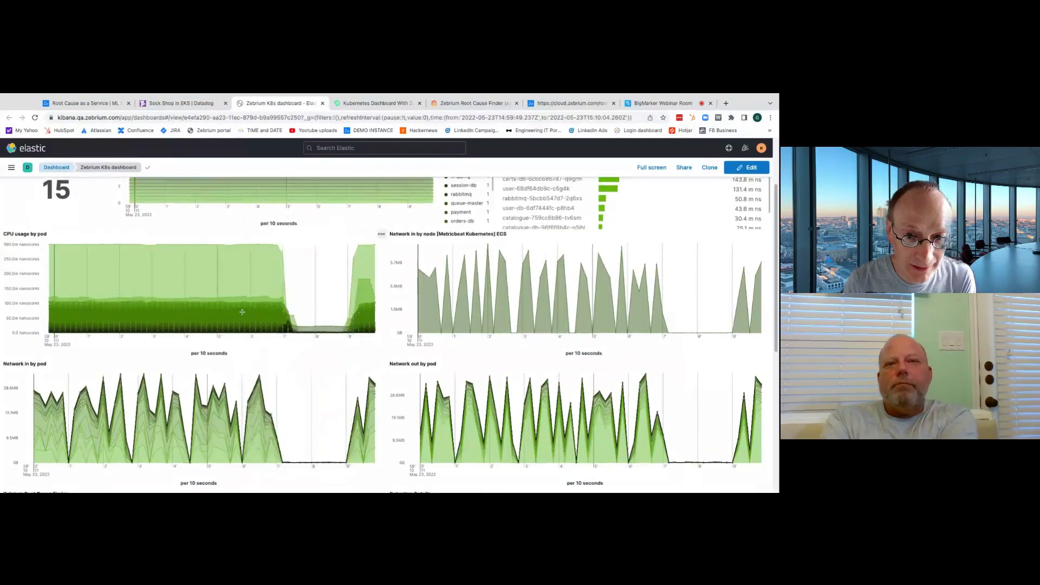
{"action": "left_click", "coordinate": [374, 103]}
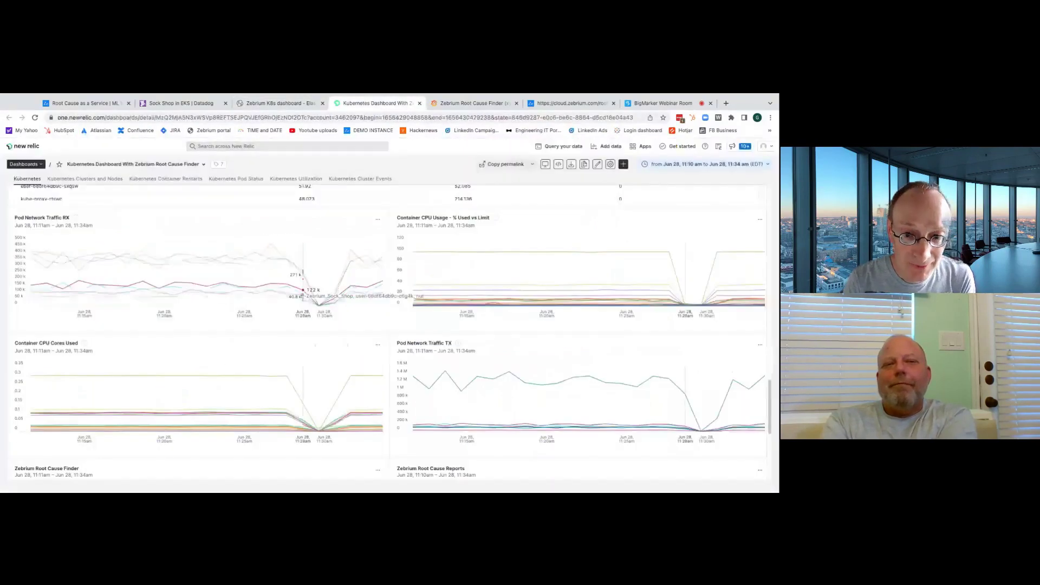
{"action": "left_click", "coordinate": [471, 103]}
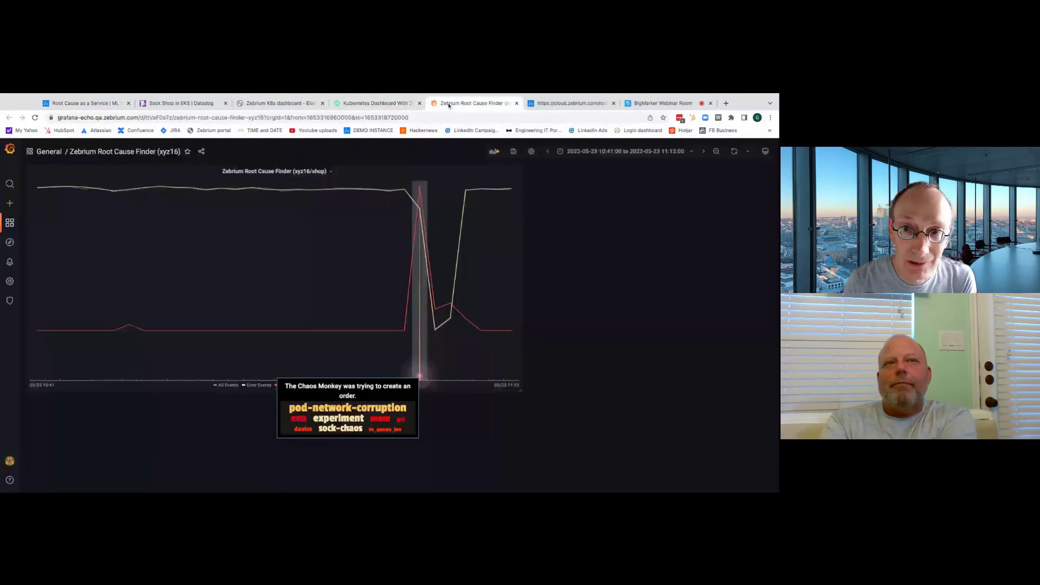
{"action": "left_click", "coordinate": [264, 102]}
{"action": "left_click", "coordinate": [161, 106]}
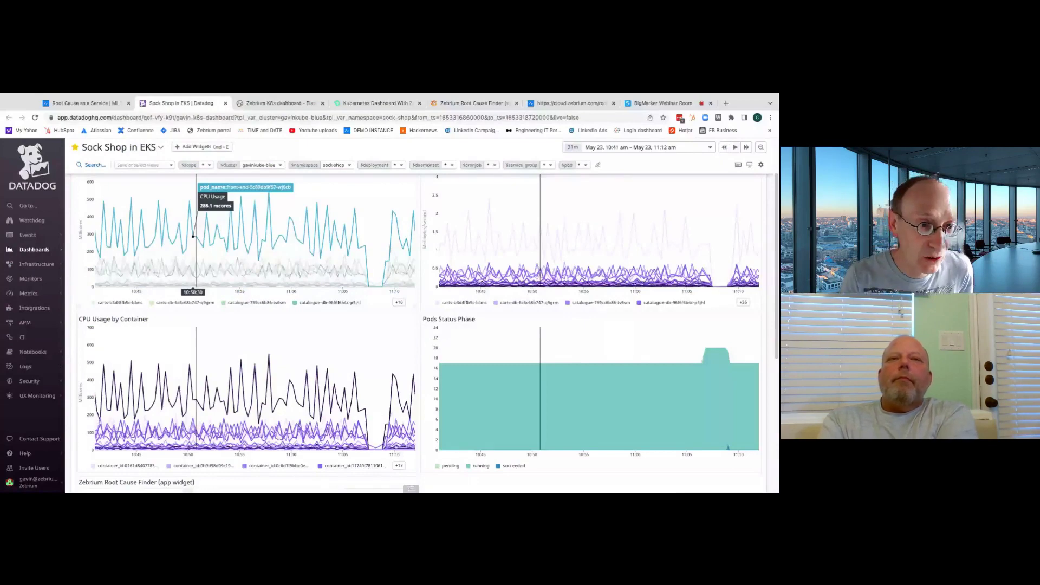
Compare the CPU, network and pod status charts with the Zebrium Root Cause Finder widget on the Sock Shop dashboard
{"action": "scroll", "coordinate": [196, 237], "scroll_direction": "up", "scroll_amount": 1}
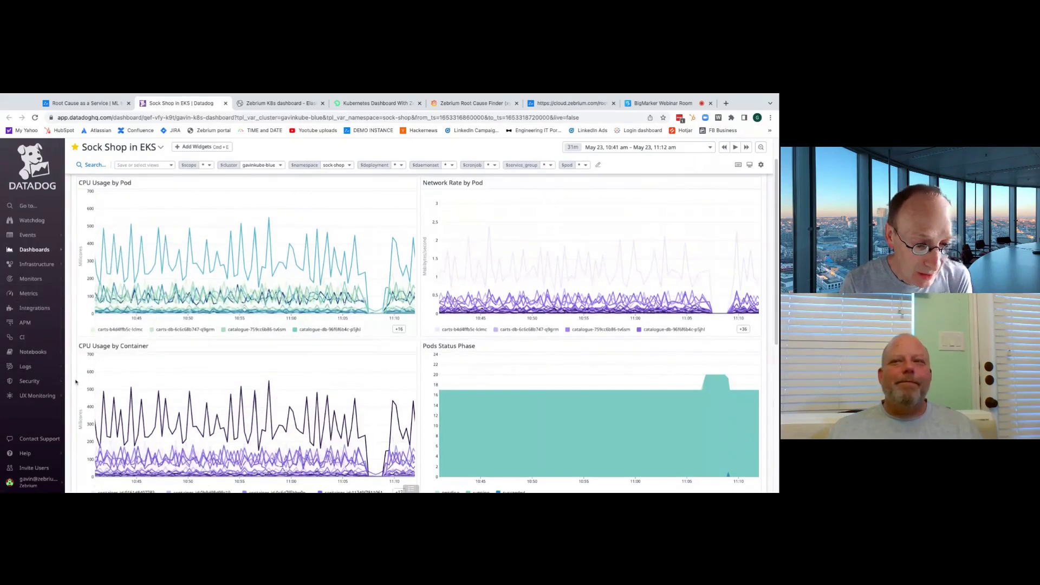
{"action": "scroll", "coordinate": [76, 382], "scroll_direction": "down", "scroll_amount": 5}
{"action": "scroll", "coordinate": [422, 325], "scroll_direction": "down", "scroll_amount": 2}
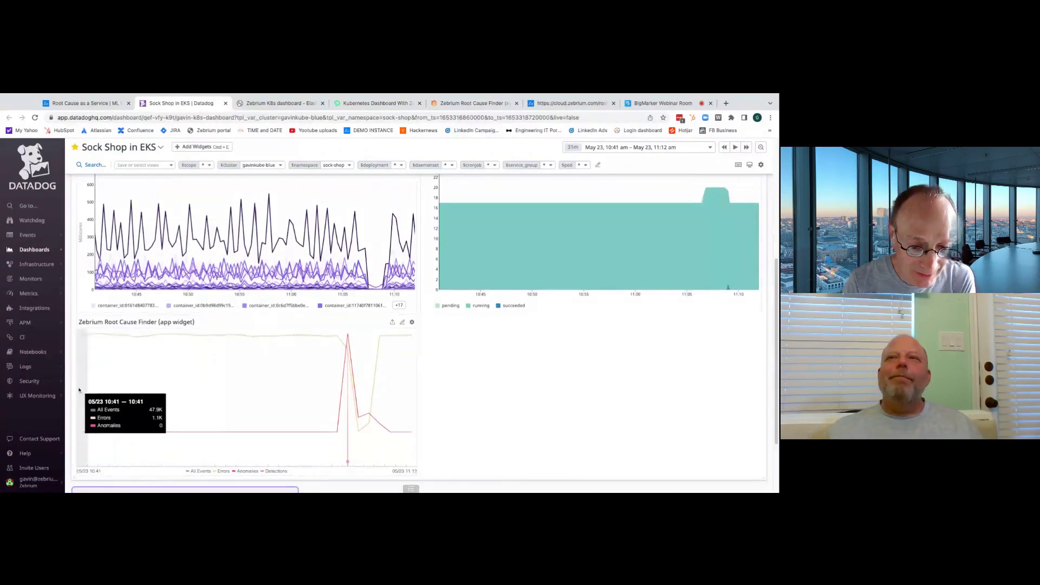
{"action": "scroll", "coordinate": [79, 390], "scroll_direction": "up", "scroll_amount": 2}
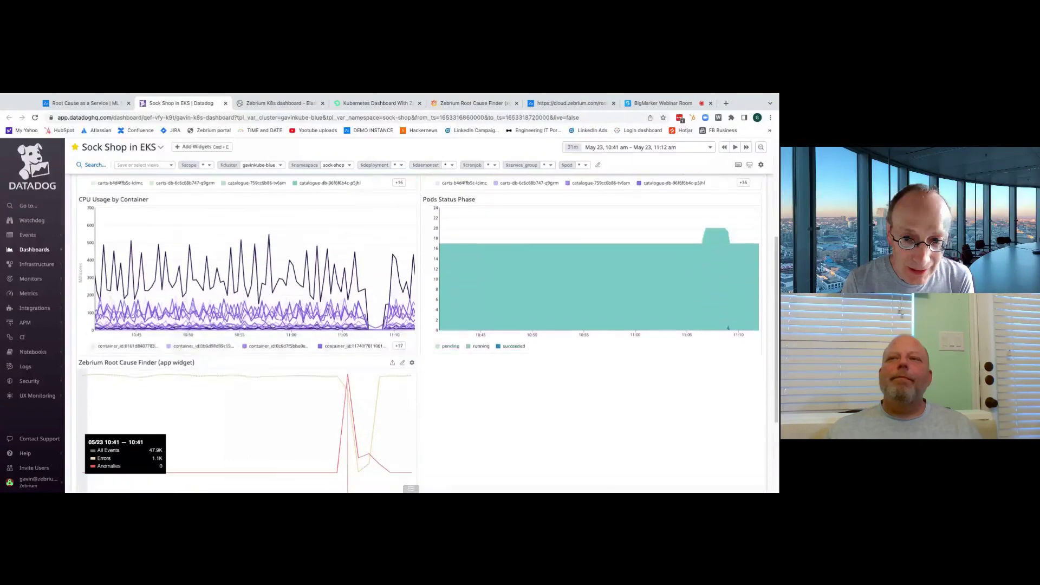
{"action": "scroll", "coordinate": [79, 390], "scroll_direction": "down", "scroll_amount": 1}
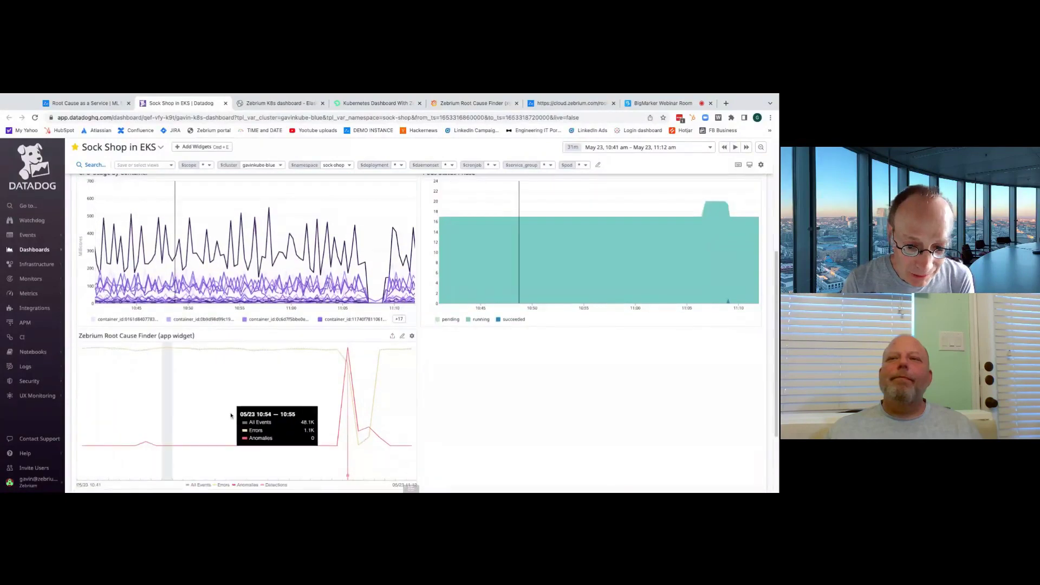
{"action": "scroll", "coordinate": [216, 412], "scroll_direction": "down", "scroll_amount": 3}
{"action": "scroll", "coordinate": [347, 399], "scroll_direction": "up", "scroll_amount": 1}
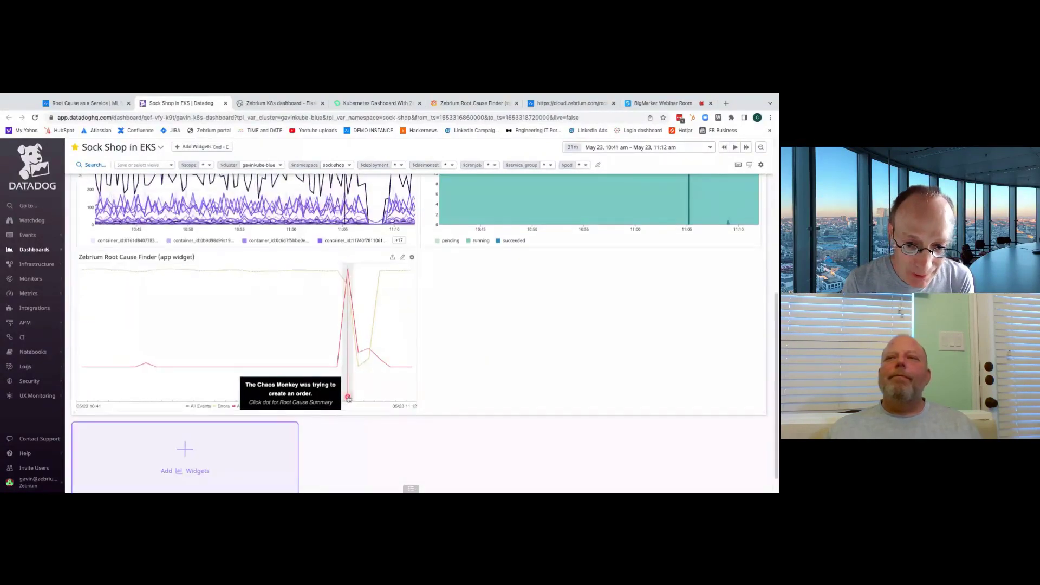
{"action": "scroll", "coordinate": [348, 399], "scroll_direction": "up", "scroll_amount": 2}
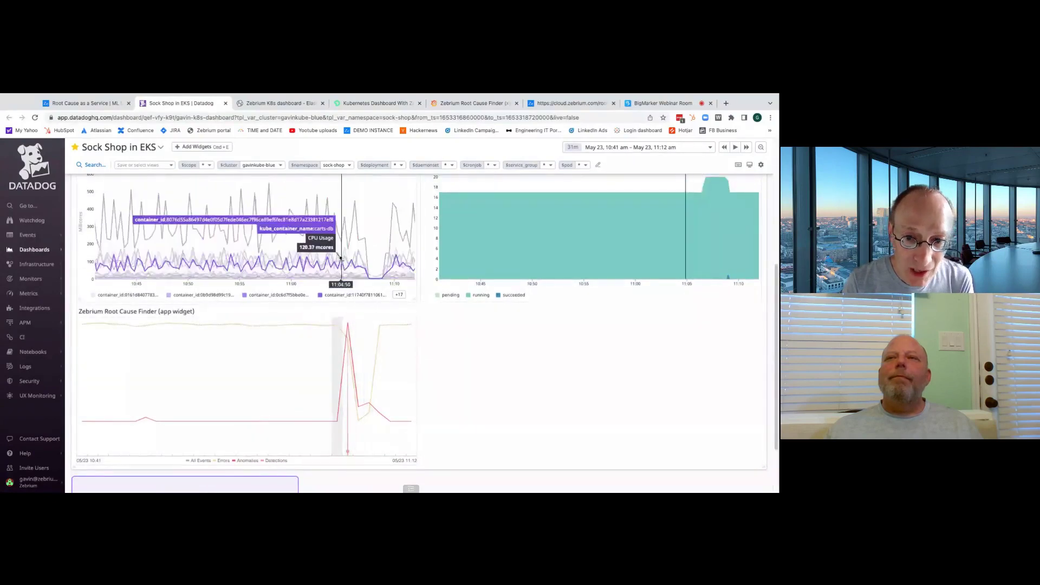
{"action": "scroll", "coordinate": [347, 271], "scroll_direction": "up", "scroll_amount": 5}
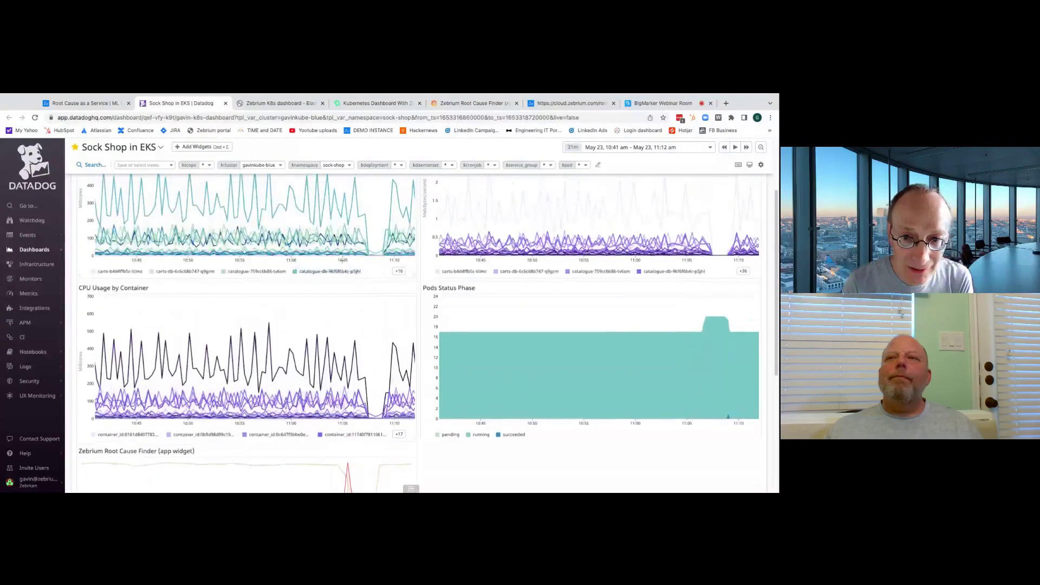
{"action": "scroll", "coordinate": [356, 329], "scroll_direction": "down", "scroll_amount": 2}
{"action": "scroll", "coordinate": [354, 438], "scroll_direction": "down", "scroll_amount": 5}
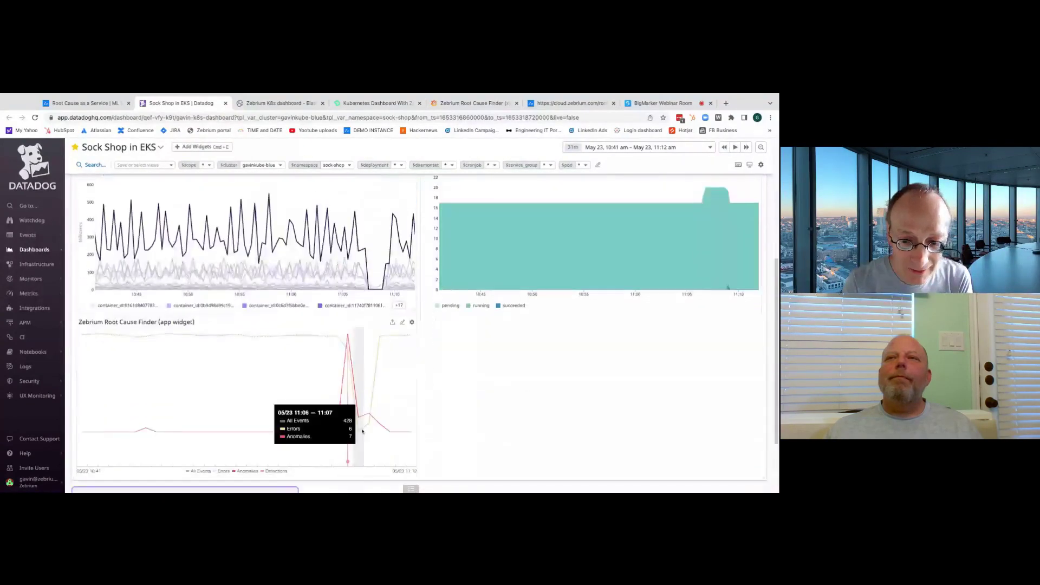
Open the root cause summary of the detection in the Zebrium widget and view its full Root Cause Report
{"action": "mouse_move", "coordinate": [347, 394]}
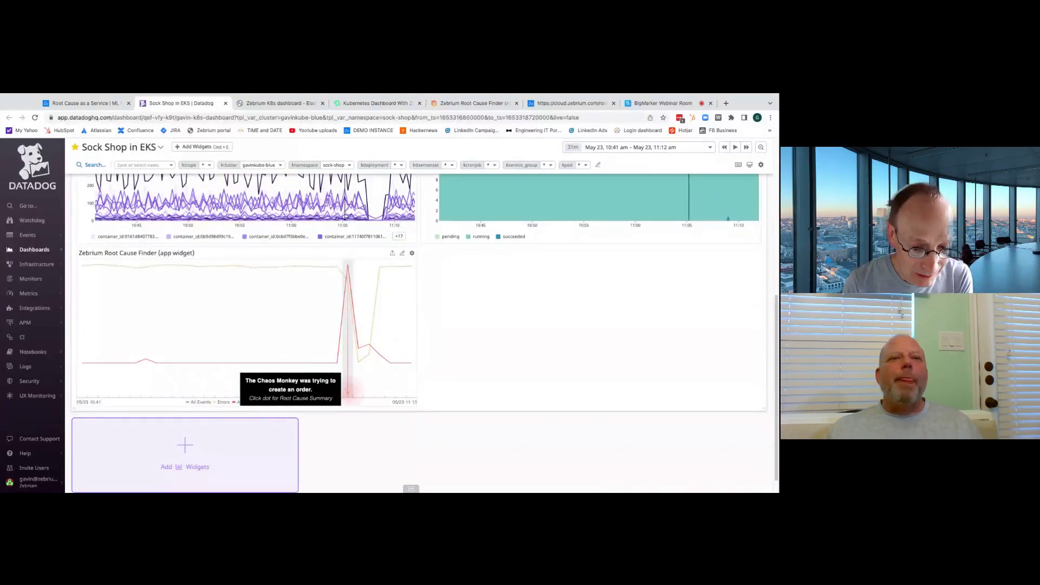
{"action": "scroll", "coordinate": [348, 401], "scroll_direction": "up", "scroll_amount": 1}
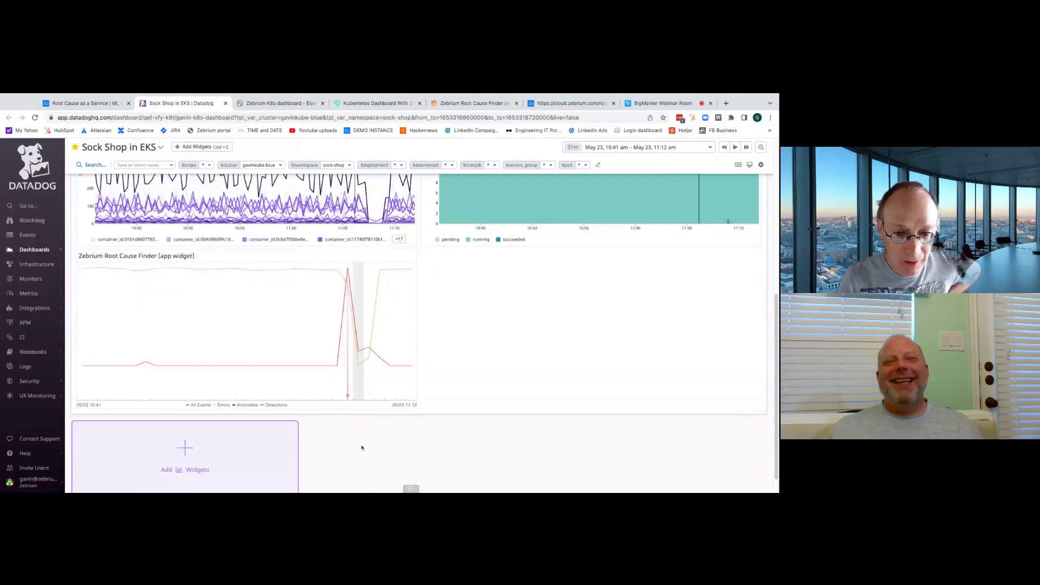
{"action": "left_click", "coordinate": [348, 397]}
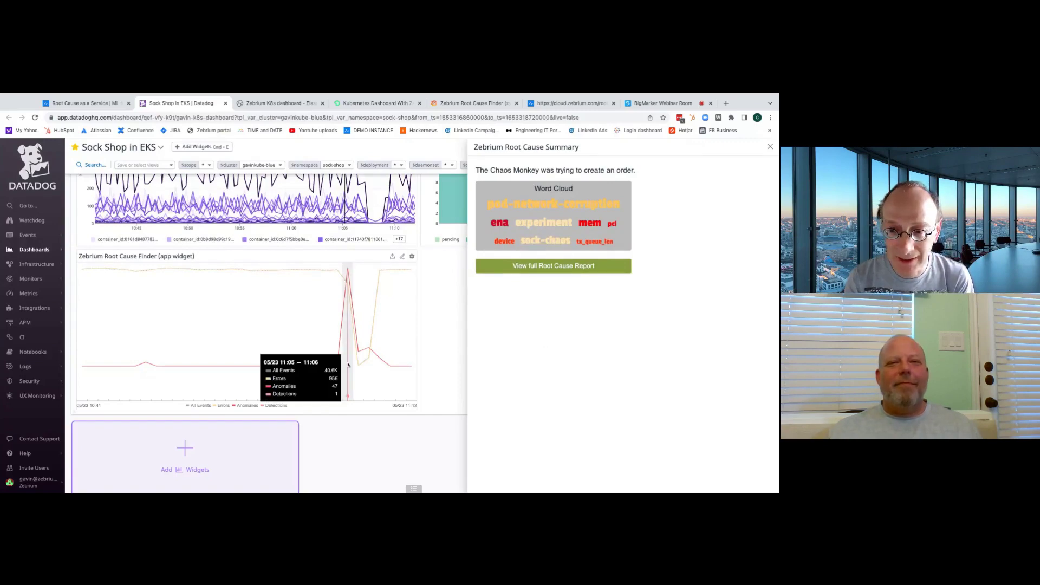
{"action": "left_click", "coordinate": [548, 267]}
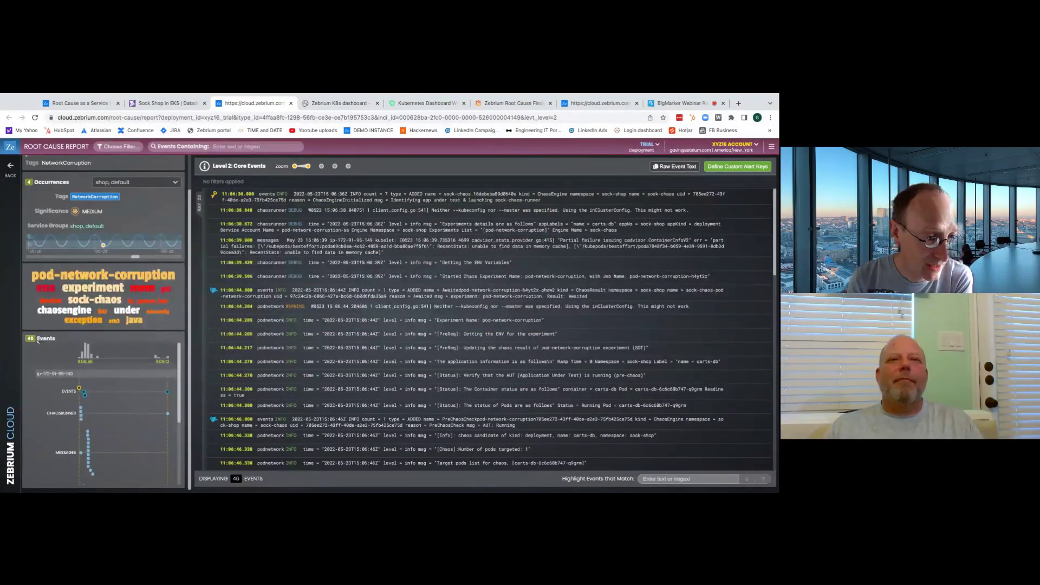
Examine the report's event timeline by log type, the alert type metadata and the full list of core events
{"action": "scroll", "coordinate": [50, 389], "scroll_direction": "down", "scroll_amount": 1}
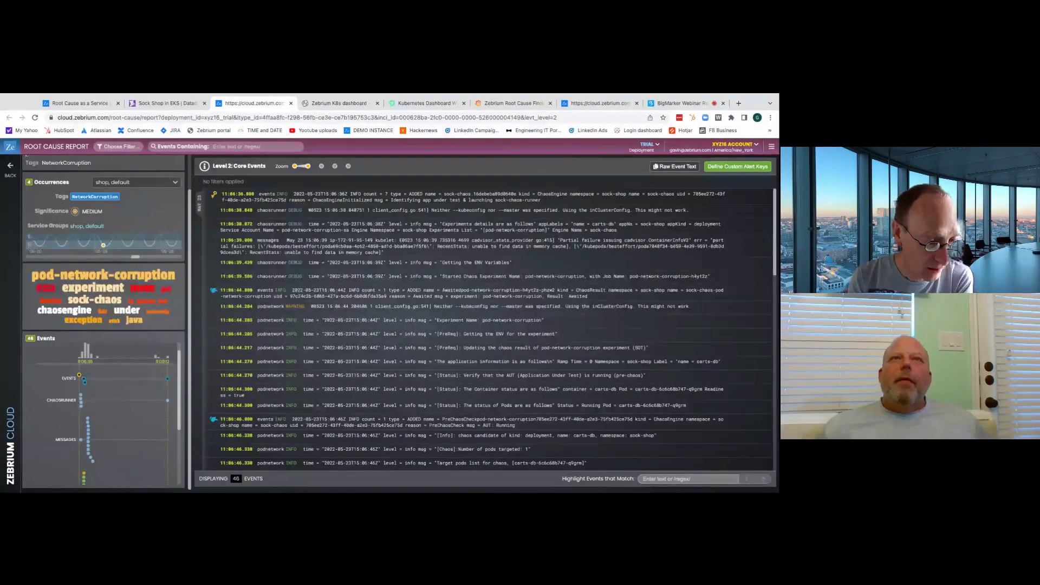
{"action": "scroll", "coordinate": [59, 382], "scroll_direction": "down", "scroll_amount": 3}
{"action": "scroll", "coordinate": [59, 383], "scroll_direction": "down", "scroll_amount": 5}
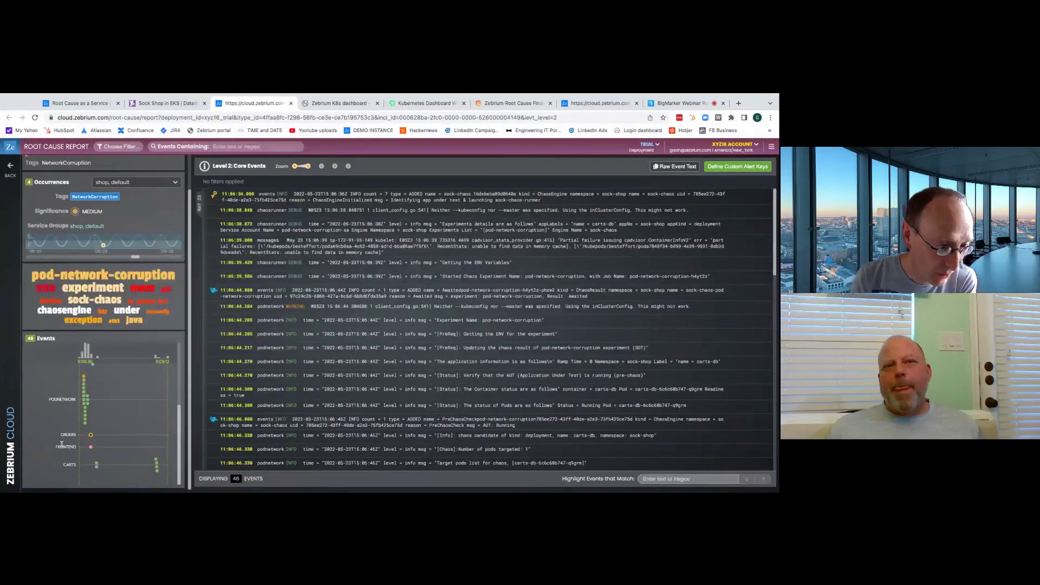
{"action": "scroll", "coordinate": [70, 401], "scroll_direction": "up", "scroll_amount": 10}
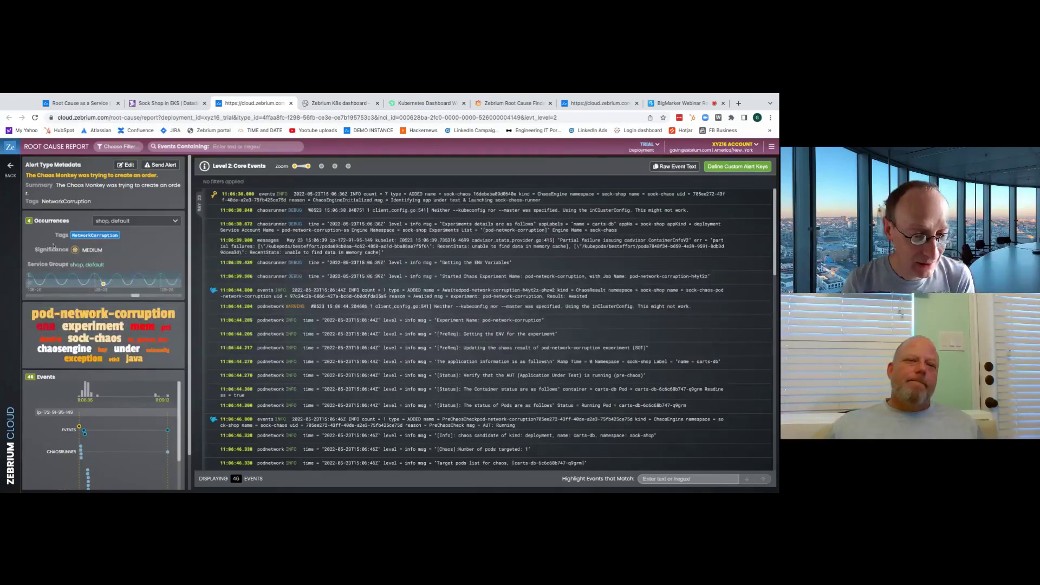
{"action": "scroll", "coordinate": [441, 252], "scroll_direction": "down", "scroll_amount": 3}
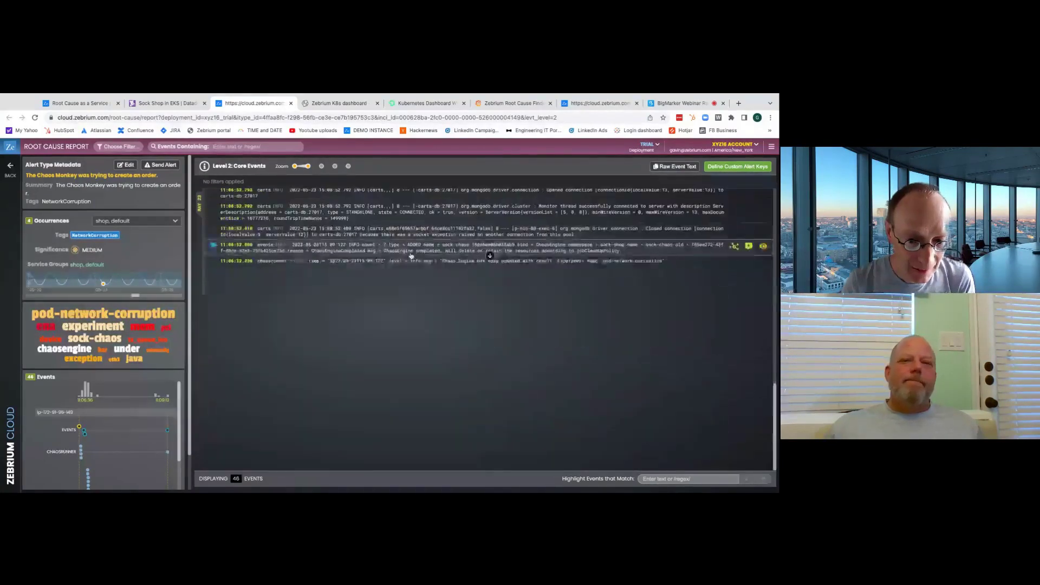
{"action": "scroll", "coordinate": [411, 256], "scroll_direction": "up", "scroll_amount": 3}
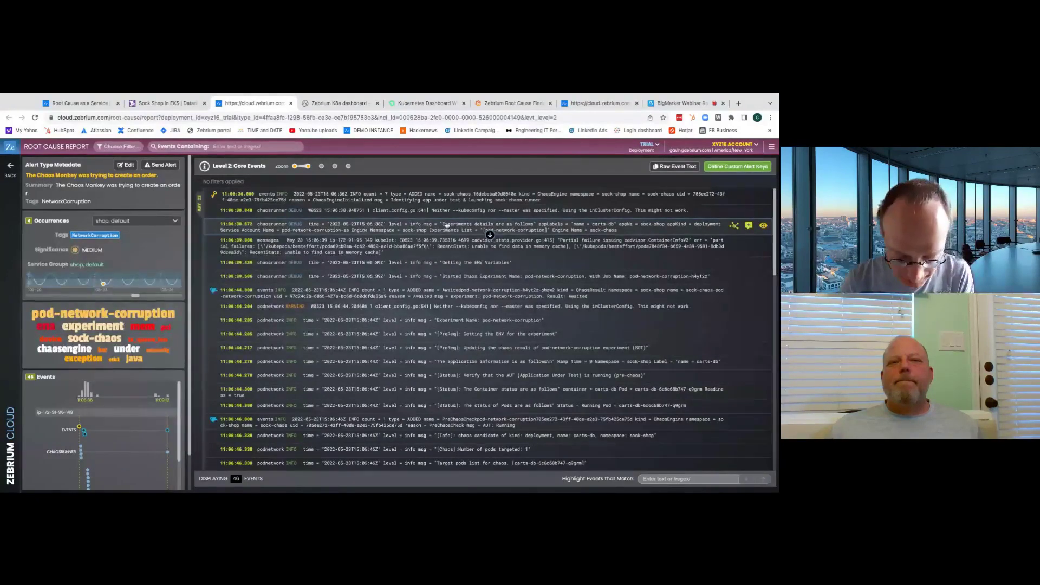
Enlarge the report page for readability and highlight the alert title "The Chaos Monkey was trying to create an order."
{"action": "key", "text": "super+plus"}
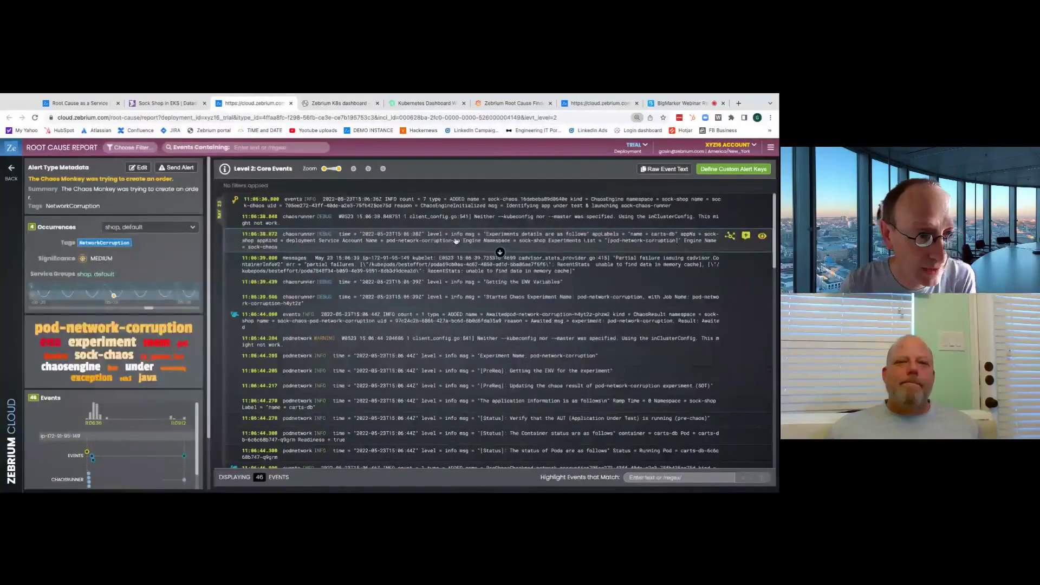
{"action": "key", "text": "super+plus"}
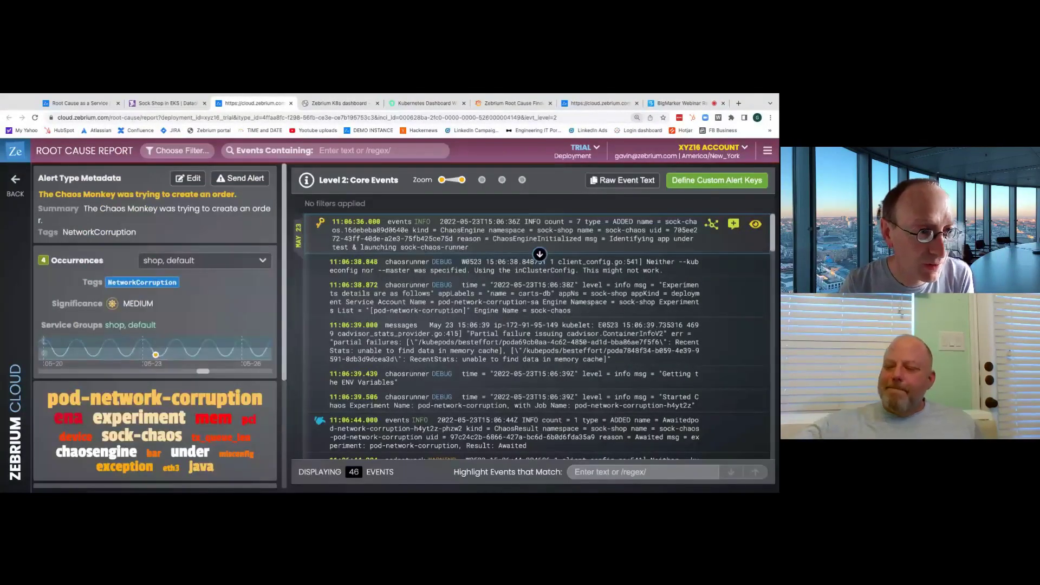
{"action": "triple_click", "coordinate": [81, 194]}
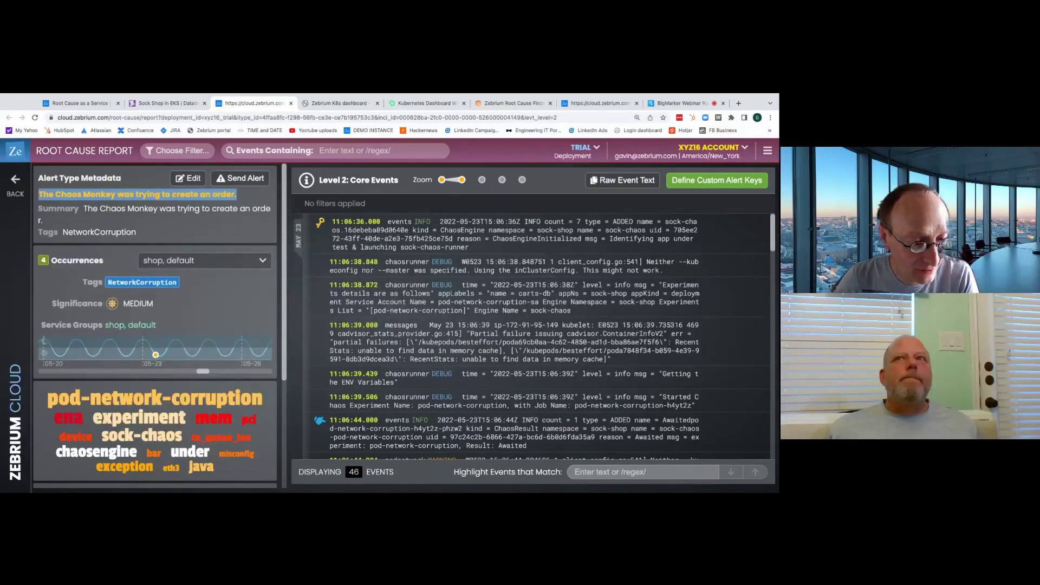
{"action": "scroll", "coordinate": [72, 221], "scroll_direction": "down", "scroll_amount": 3}
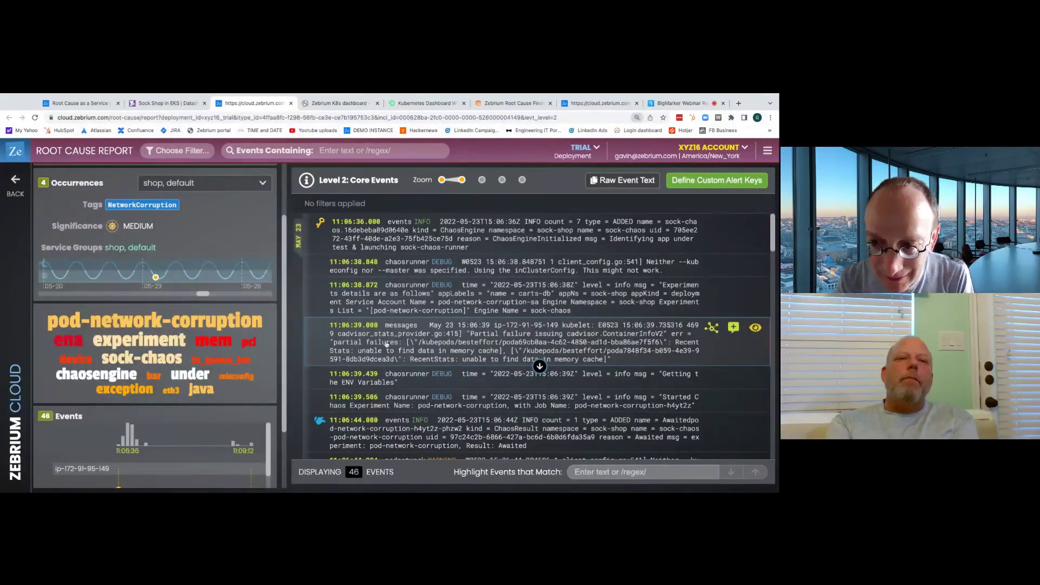
{"action": "key", "text": "super+equal"}
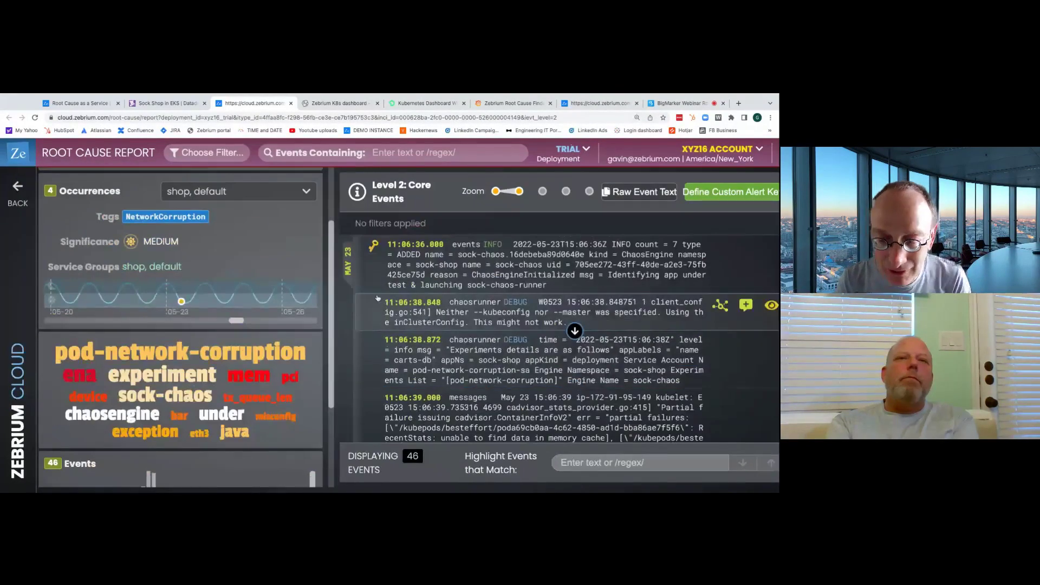
Read through the core events from the ChaosEngine initialization to the podnetwork entries about the pod-network-corruption experiment
{"action": "scroll", "coordinate": [381, 293], "scroll_direction": "down", "scroll_amount": 3}
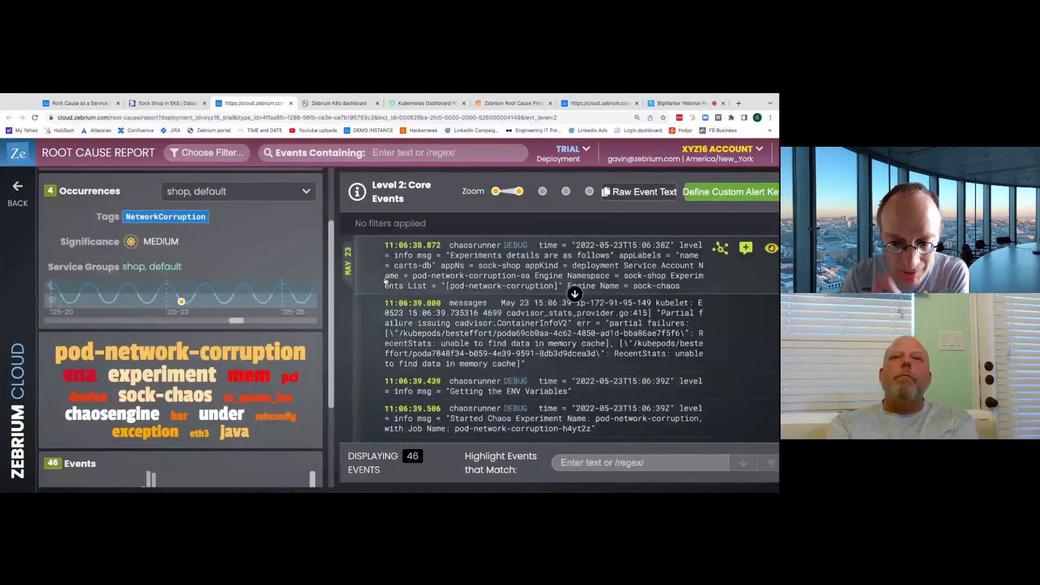
{"action": "scroll", "coordinate": [385, 280], "scroll_direction": "up", "scroll_amount": 3}
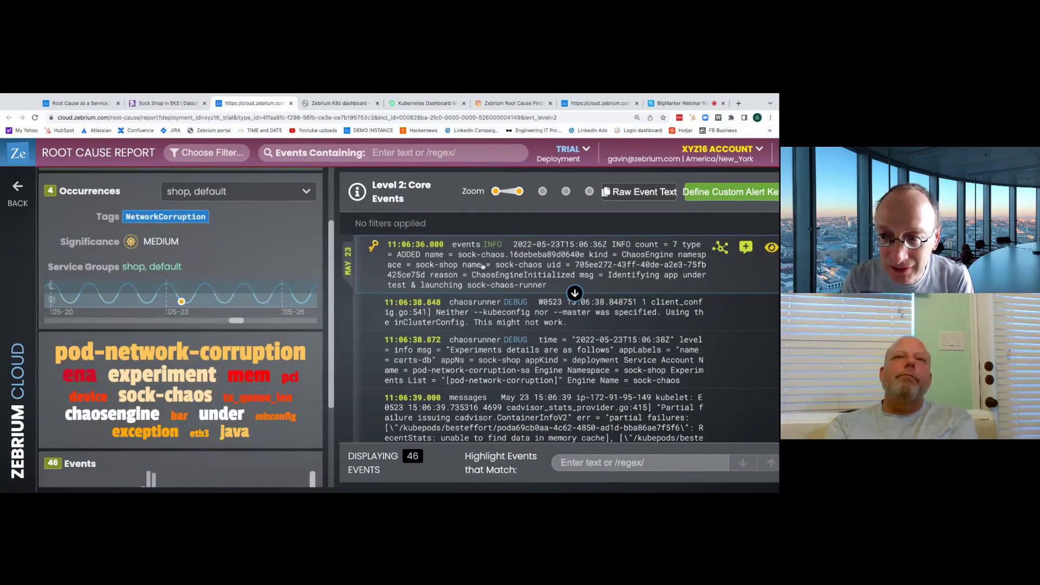
{"action": "scroll", "coordinate": [502, 282], "scroll_direction": "down", "scroll_amount": 1}
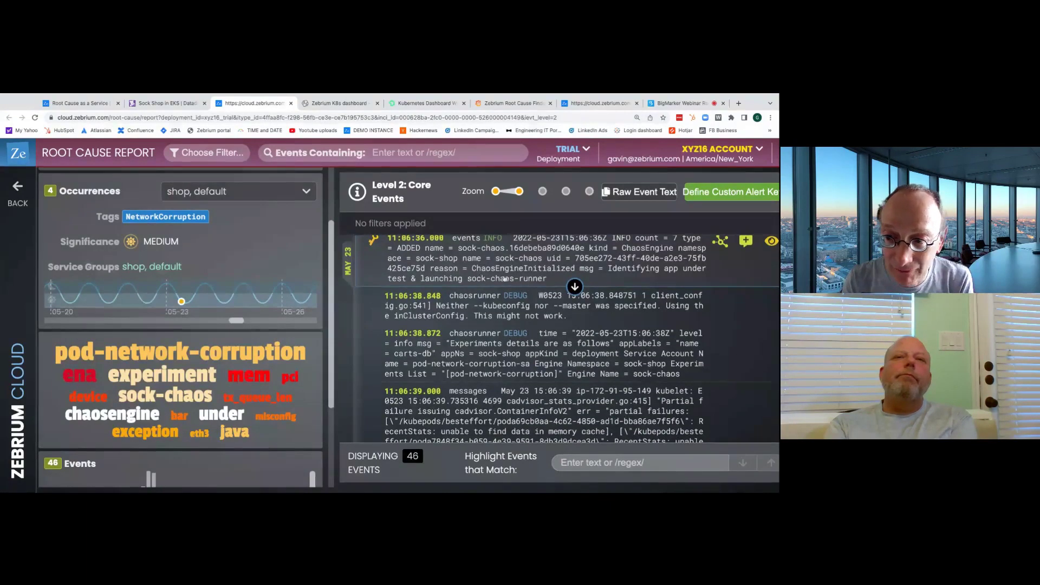
{"action": "scroll", "coordinate": [459, 266], "scroll_direction": "down", "scroll_amount": 1}
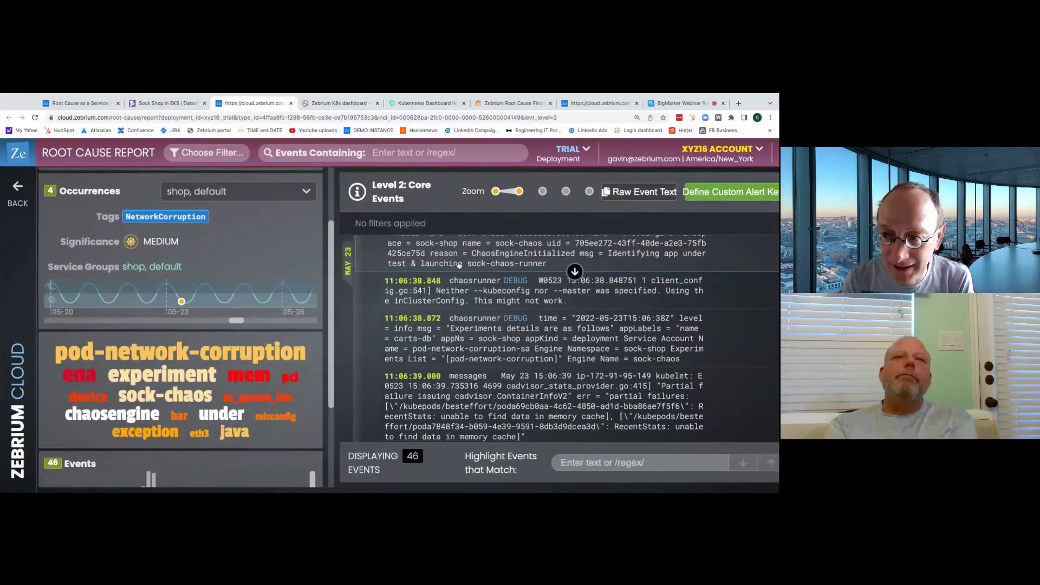
{"action": "scroll", "coordinate": [457, 253], "scroll_direction": "down", "scroll_amount": 10}
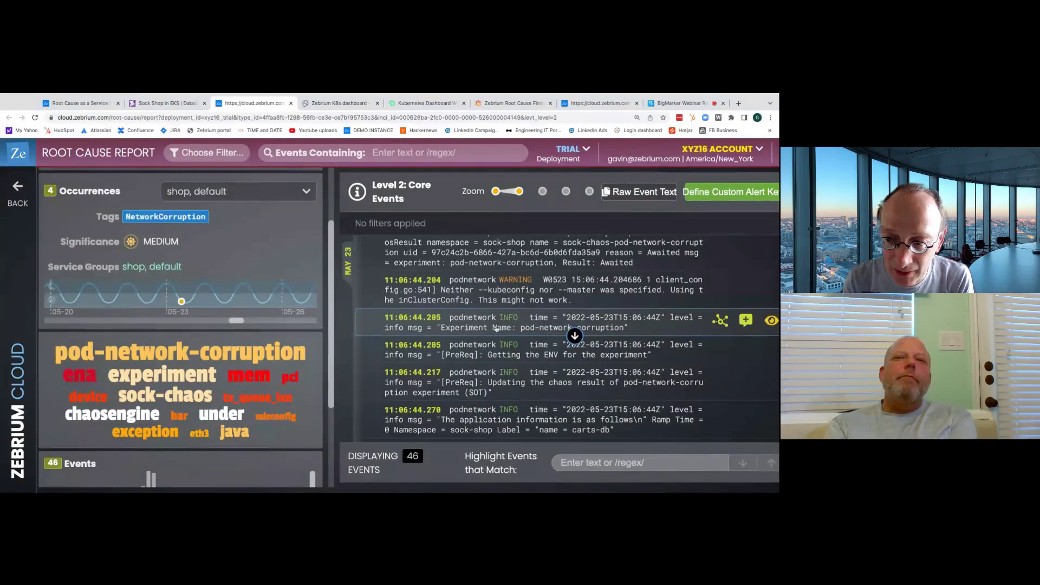
{"action": "scroll", "coordinate": [466, 327], "scroll_direction": "up", "scroll_amount": 3}
{"action": "scroll", "coordinate": [465, 327], "scroll_direction": "up", "scroll_amount": 2}
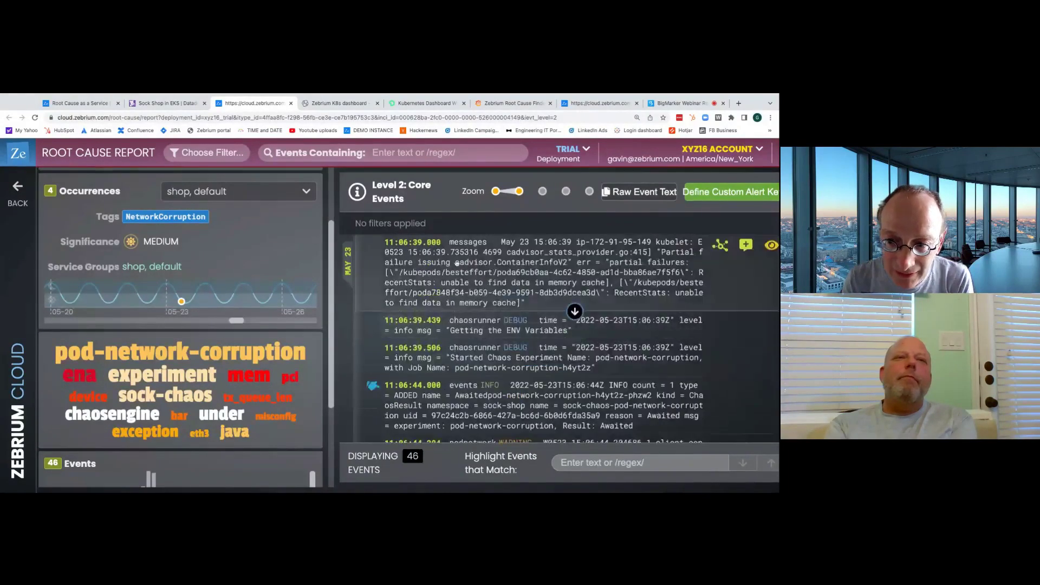
{"action": "scroll", "coordinate": [469, 268], "scroll_direction": "up", "scroll_amount": 4}
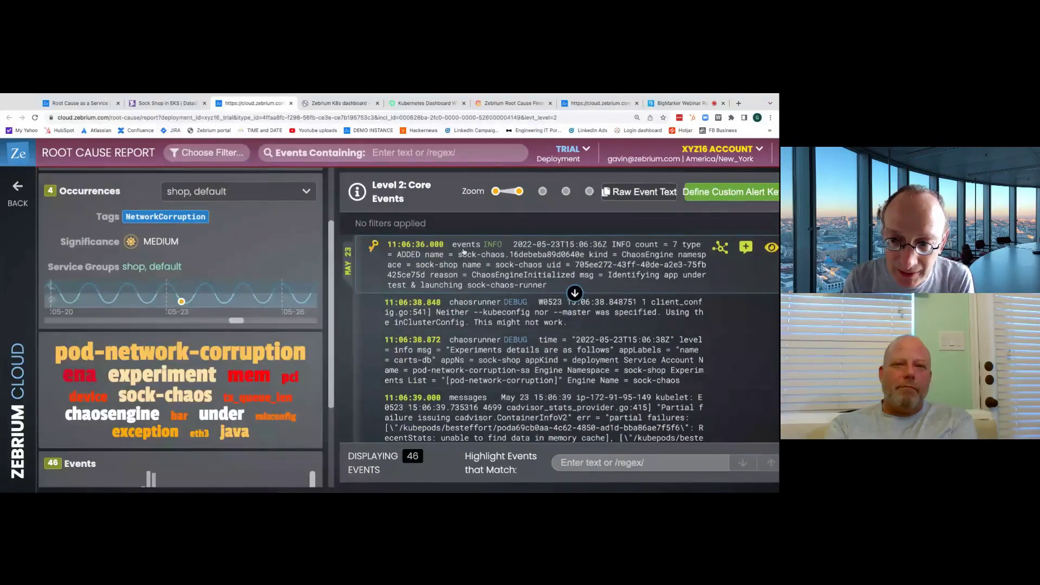
{"action": "scroll", "coordinate": [464, 250], "scroll_direction": "down", "scroll_amount": 5}
{"action": "scroll", "coordinate": [466, 254], "scroll_direction": "down", "scroll_amount": 3}
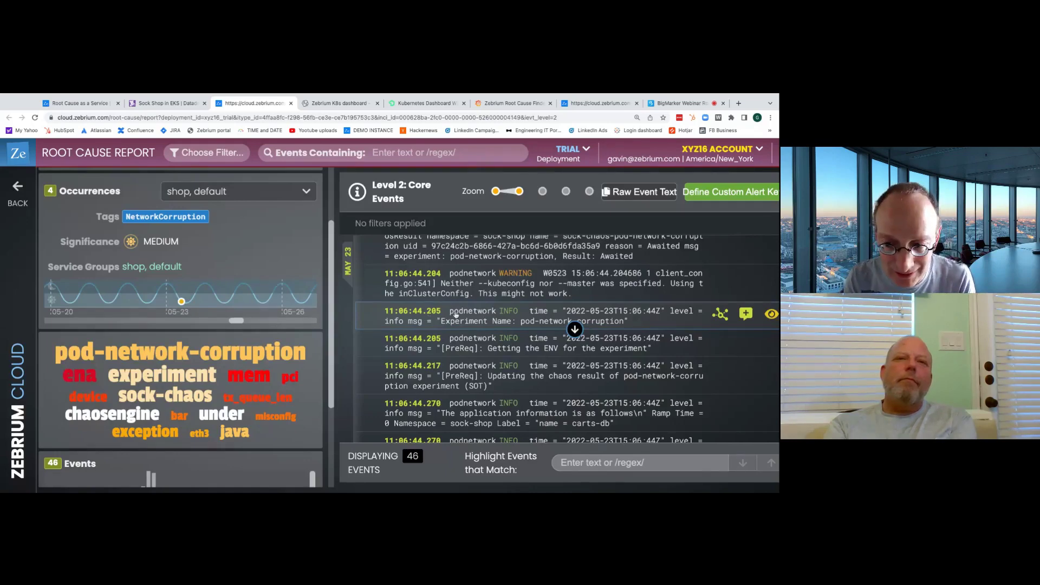
{"action": "scroll", "coordinate": [542, 308], "scroll_direction": "down", "scroll_amount": 1}
{"action": "scroll", "coordinate": [596, 314], "scroll_direction": "up", "scroll_amount": 2}
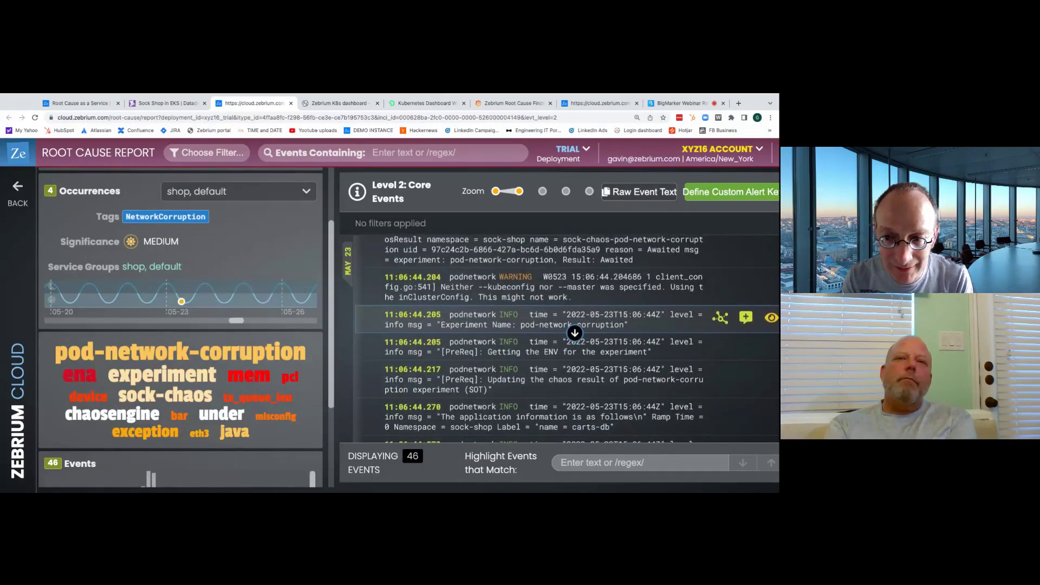
Read the podnetwork events from the experiment name through the carts-db container status to the chaos target pods and helper pod status
{"action": "scroll", "coordinate": [575, 333], "scroll_direction": "up", "scroll_amount": 5}
{"action": "scroll", "coordinate": [575, 364], "scroll_direction": "down", "scroll_amount": 5}
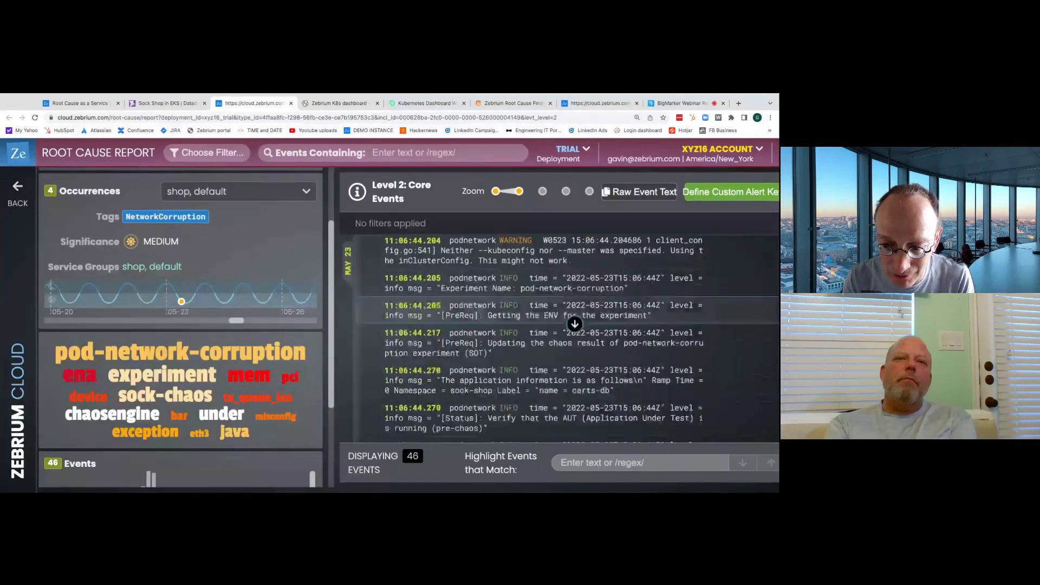
{"action": "scroll", "coordinate": [575, 323], "scroll_direction": "down", "scroll_amount": 5}
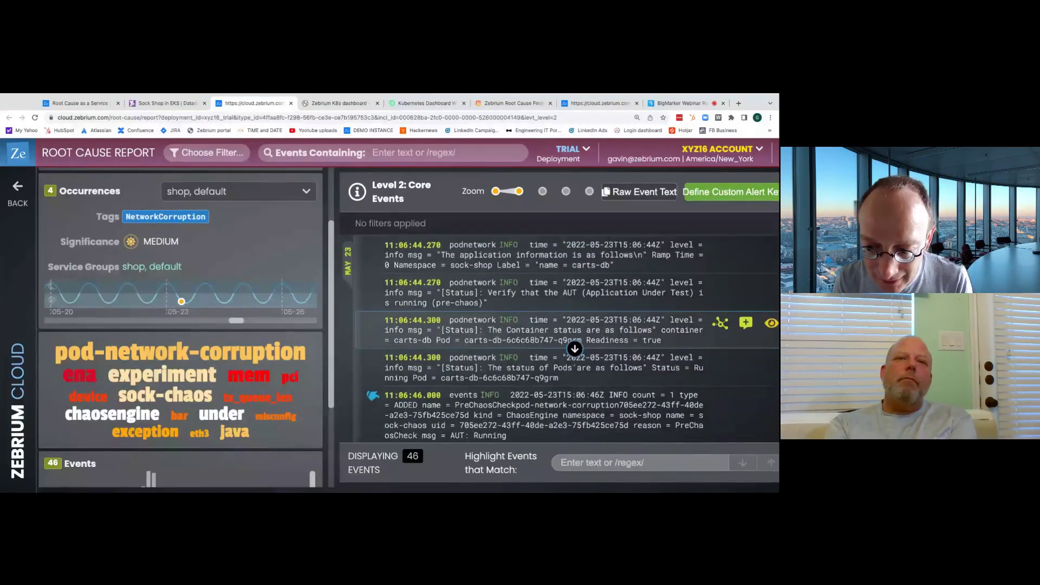
{"action": "scroll", "coordinate": [575, 348], "scroll_direction": "up", "scroll_amount": 5}
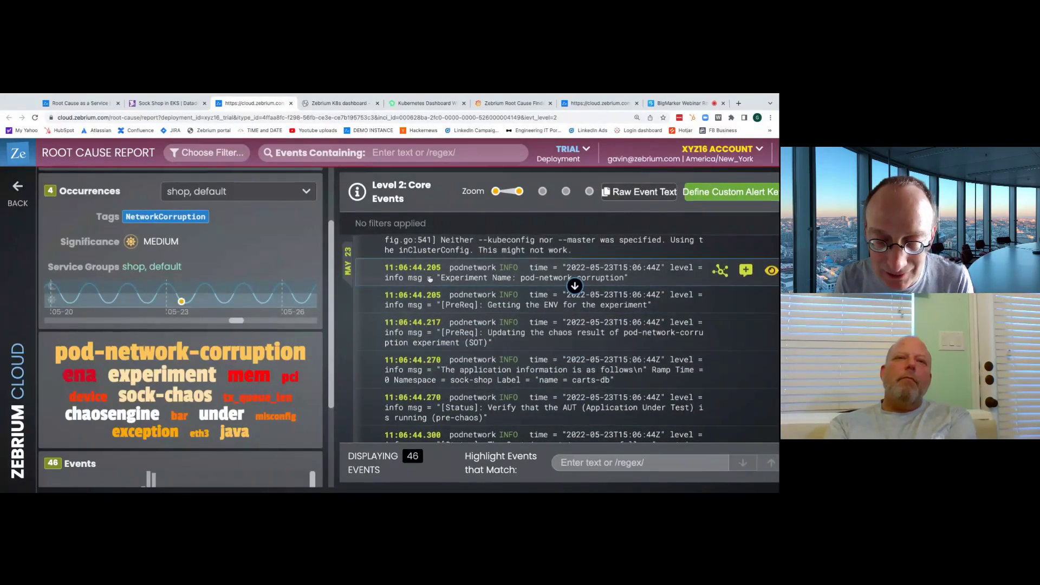
{"action": "scroll", "coordinate": [429, 279], "scroll_direction": "down", "scroll_amount": 7}
{"action": "scroll", "coordinate": [429, 279], "scroll_direction": "down", "scroll_amount": 3}
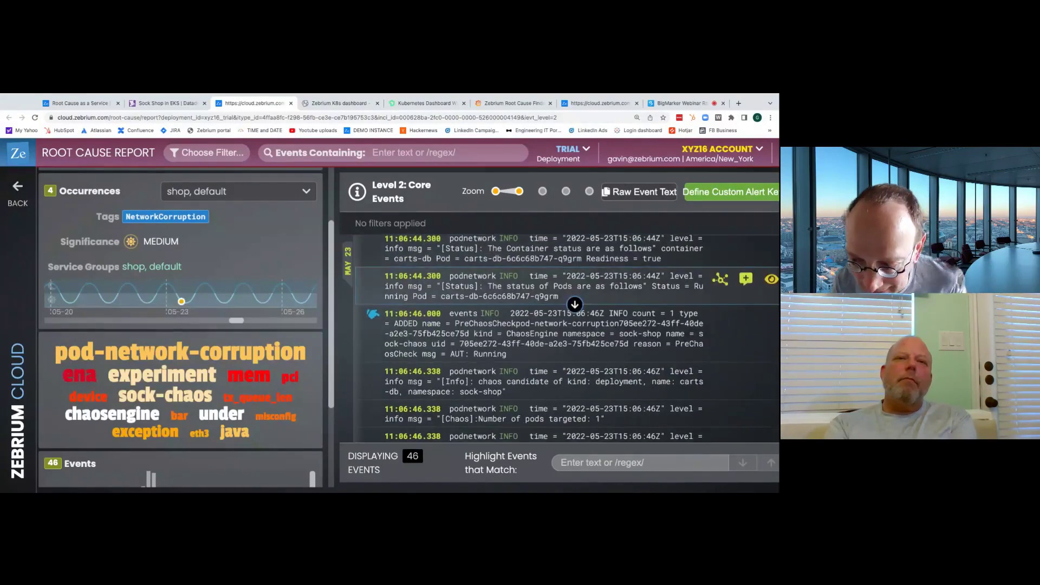
{"action": "scroll", "coordinate": [574, 292], "scroll_direction": "down", "scroll_amount": 7}
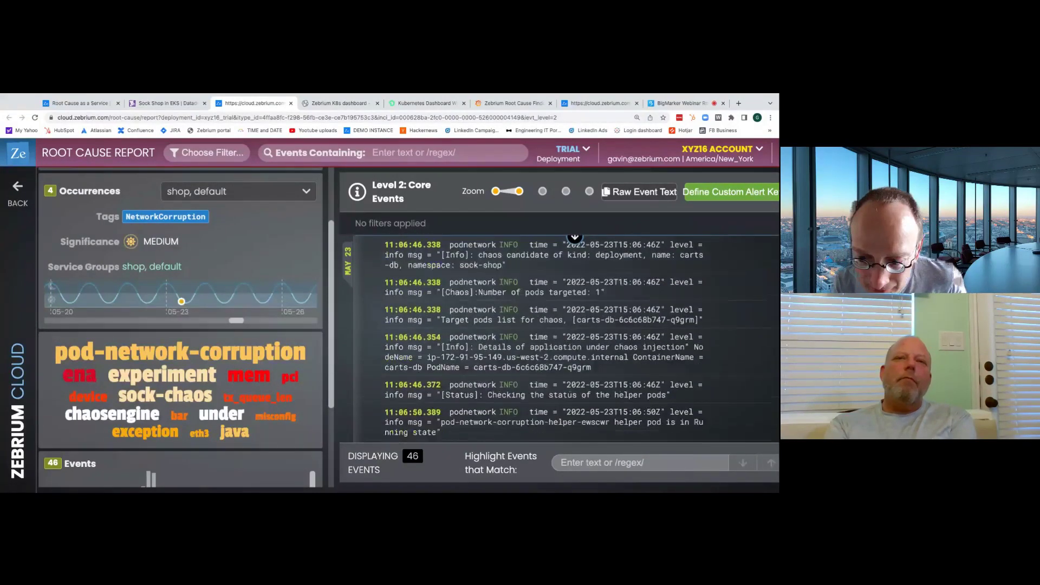
Read through the kernel and kubelet messages on the eth0 tx_queue_len misconfig and the Elastic Network Adapter, down to the orders error
{"action": "scroll", "coordinate": [441, 295], "scroll_direction": "down", "scroll_amount": 4}
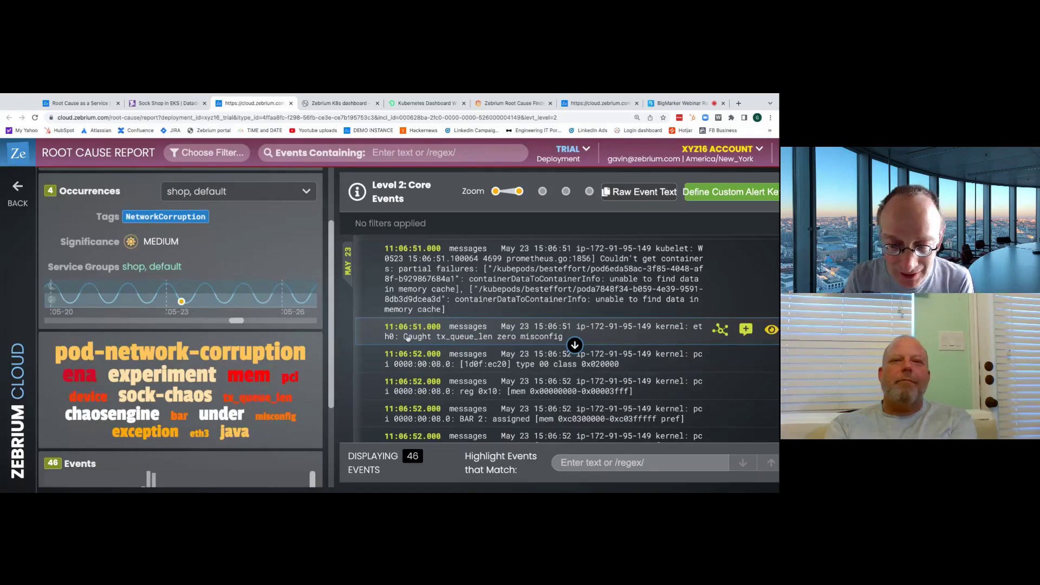
{"action": "scroll", "coordinate": [393, 337], "scroll_direction": "down", "scroll_amount": 3}
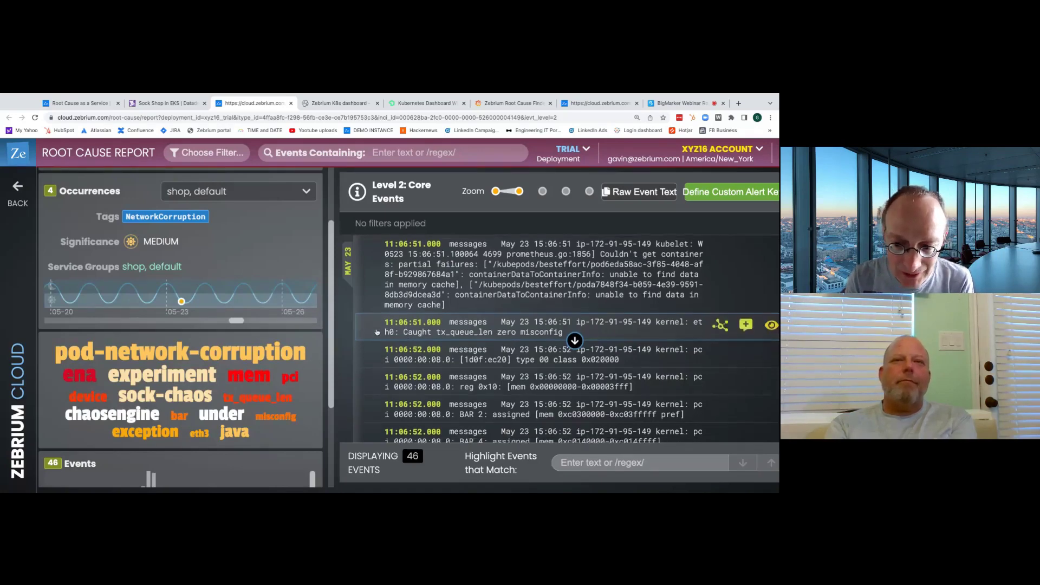
{"action": "scroll", "coordinate": [377, 332], "scroll_direction": "down", "scroll_amount": 4}
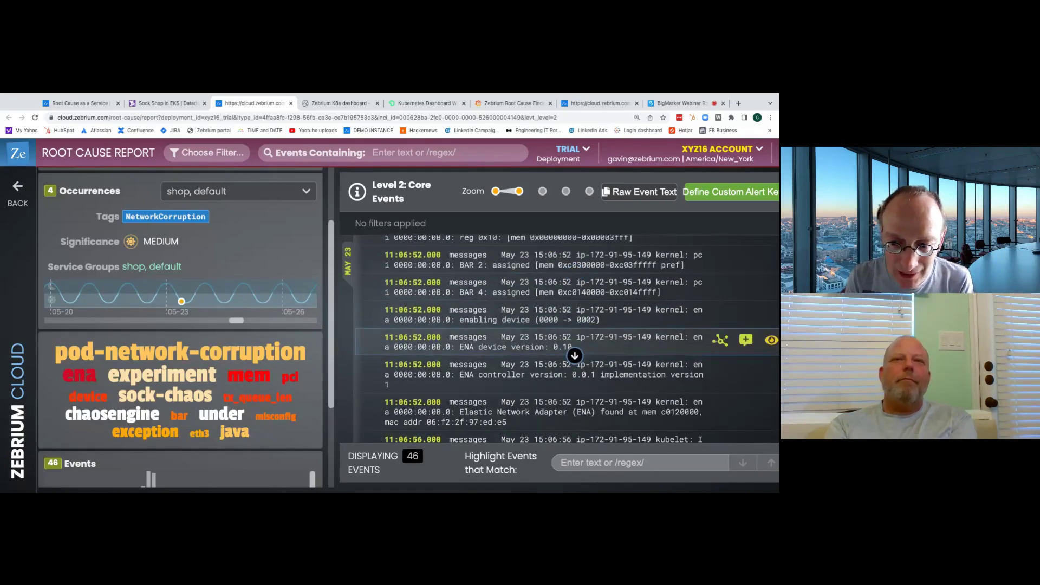
{"action": "scroll", "coordinate": [377, 332], "scroll_direction": "down", "scroll_amount": 7}
{"action": "scroll", "coordinate": [353, 354], "scroll_direction": "down", "scroll_amount": 3}
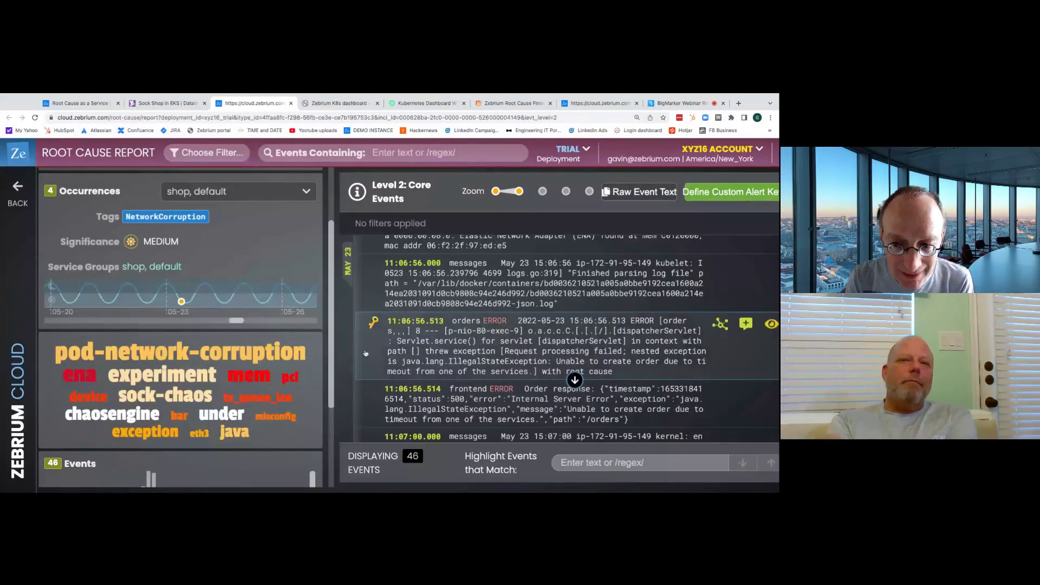
Examine the orders and frontend order-creation errors together with the carts socket exception entries that follow them
{"action": "scroll", "coordinate": [382, 340], "scroll_direction": "up", "scroll_amount": 1}
{"action": "scroll", "coordinate": [382, 341], "scroll_direction": "down", "scroll_amount": 1}
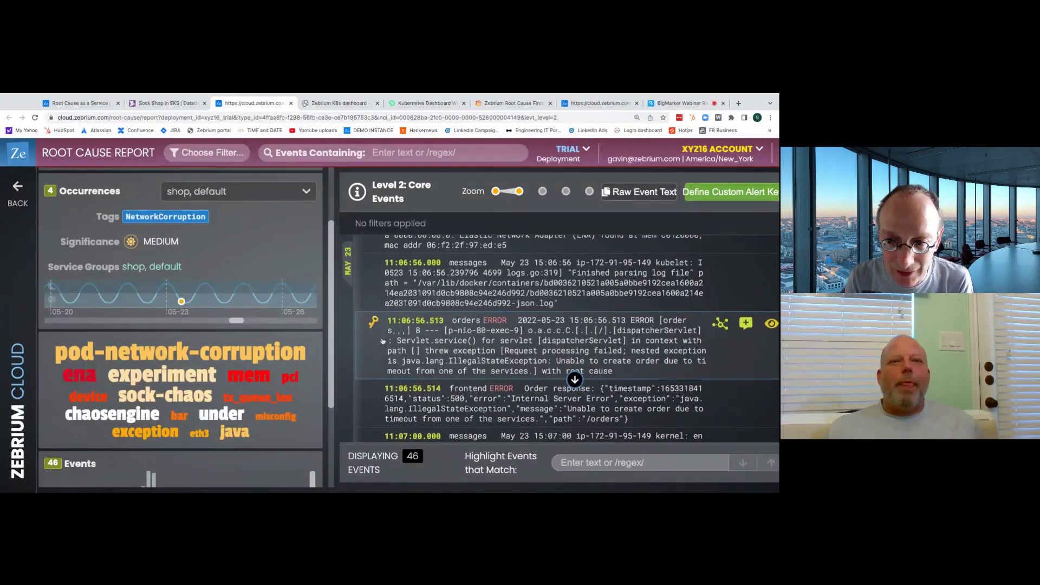
{"action": "scroll", "coordinate": [382, 340], "scroll_direction": "up", "scroll_amount": 1}
{"action": "mouse_move", "coordinate": [374, 334]}
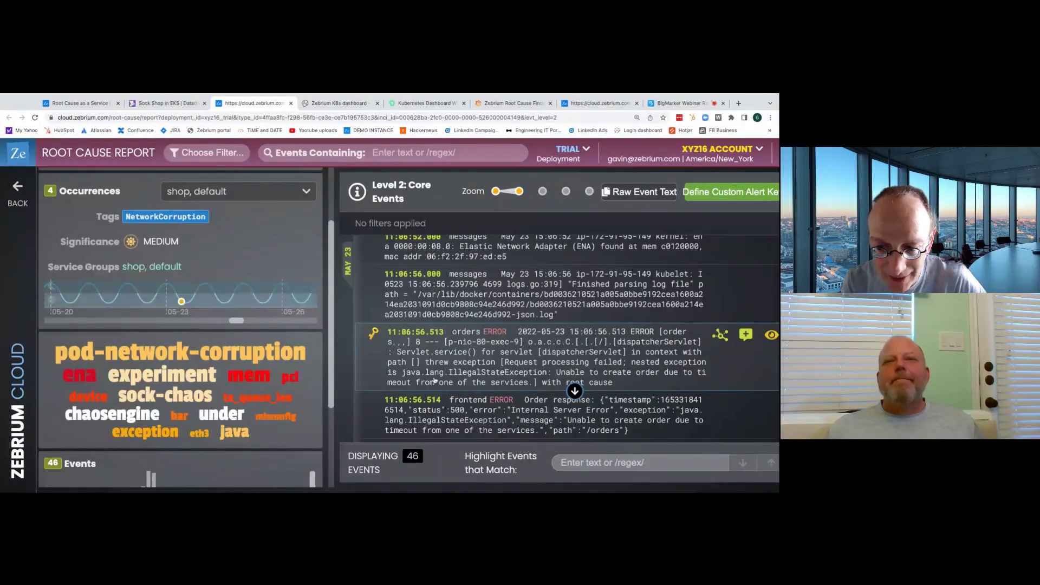
{"action": "scroll", "coordinate": [434, 381], "scroll_direction": "down", "scroll_amount": 2}
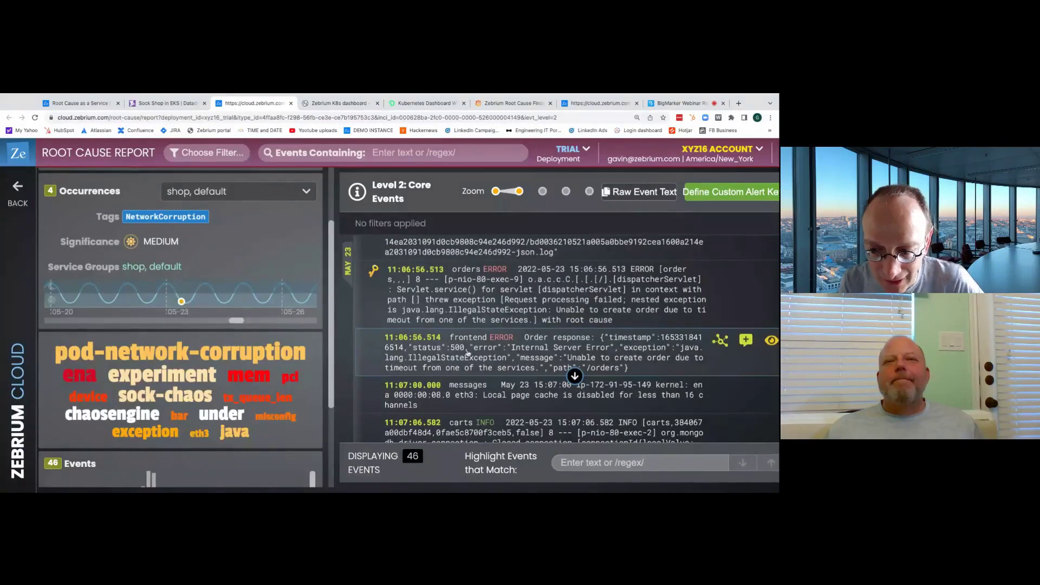
{"action": "scroll", "coordinate": [426, 350], "scroll_direction": "down", "scroll_amount": 3}
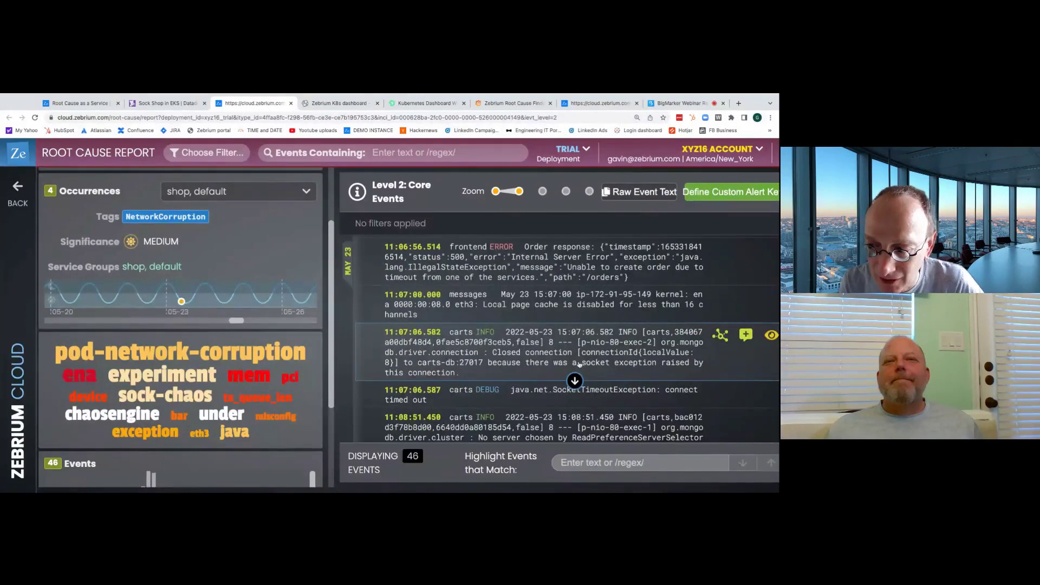
{"action": "scroll", "coordinate": [535, 361], "scroll_direction": "up", "scroll_amount": 5}
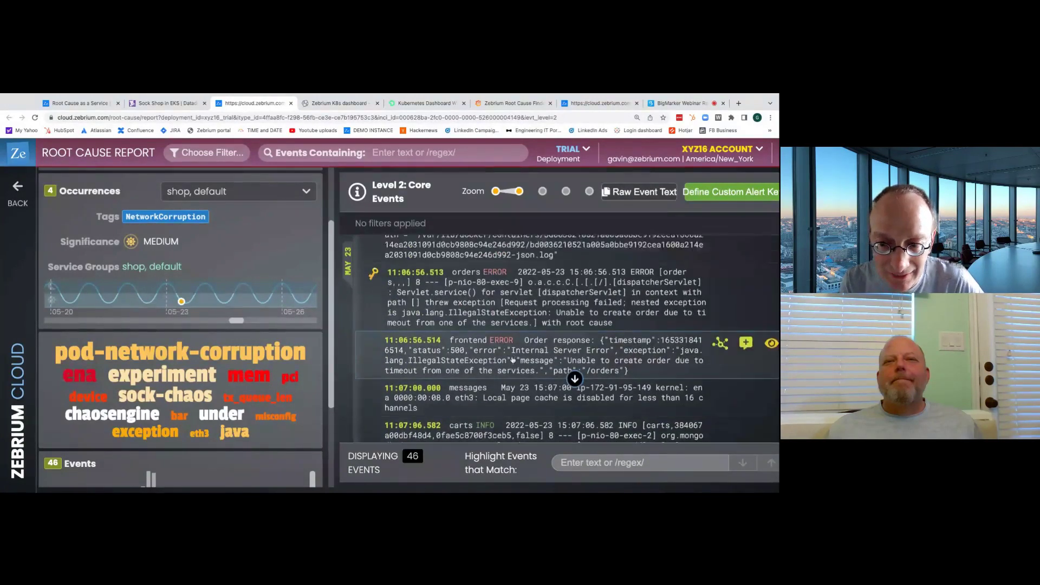
{"action": "scroll", "coordinate": [541, 336], "scroll_direction": "down", "scroll_amount": 1}
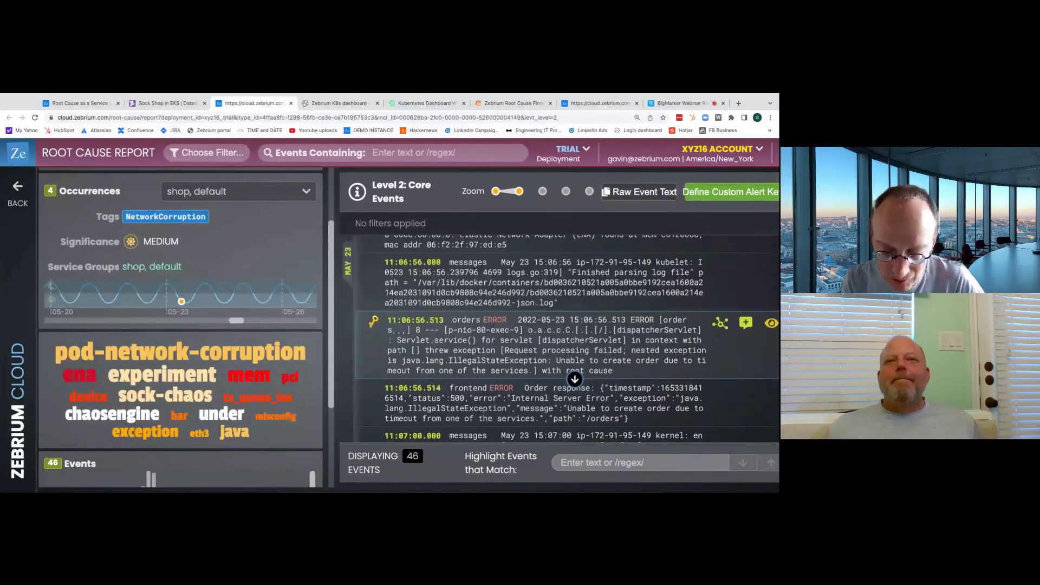
{"action": "scroll", "coordinate": [567, 338], "scroll_direction": "up", "scroll_amount": 2}
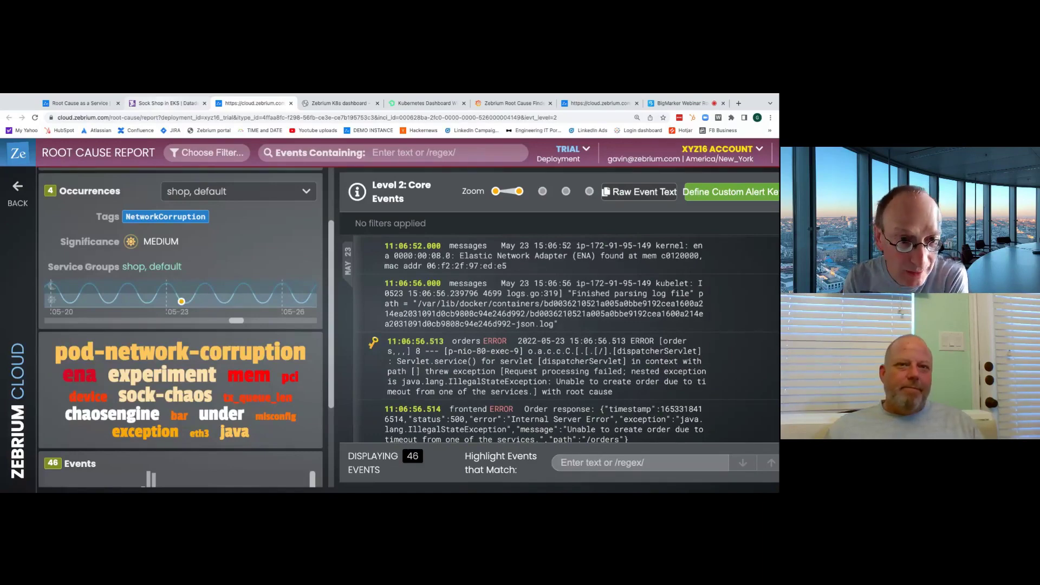
Return to the Sock Shop in EKS dashboard in Datadog, close the root cause summary and review the CPU usage and network rate charts
{"action": "key", "text": "ctrl+shift+Tab"}
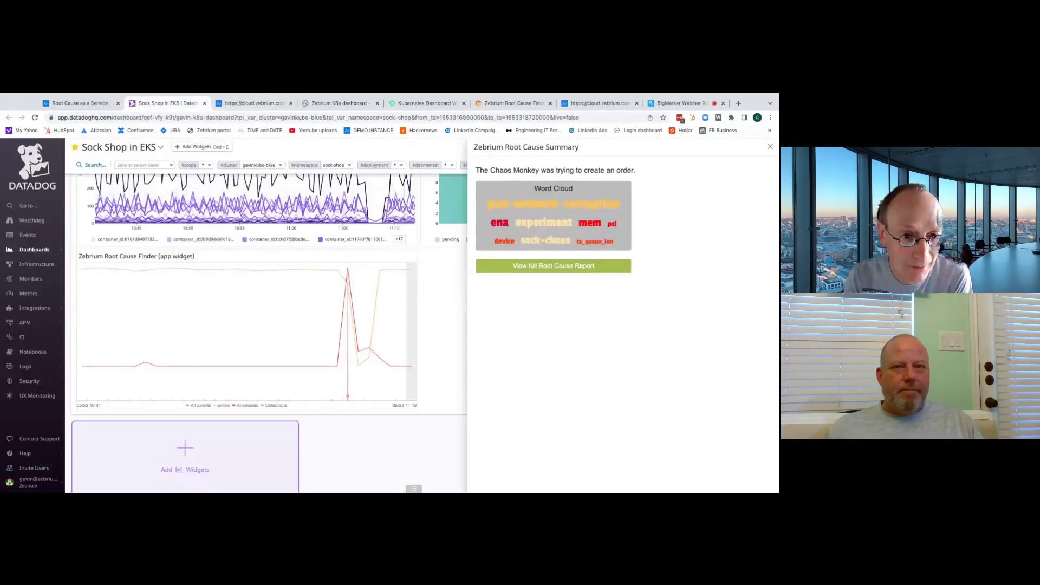
{"action": "left_click", "coordinate": [770, 146]}
{"action": "mouse_move", "coordinate": [339, 305]}
{"action": "scroll", "coordinate": [339, 305], "scroll_direction": "up", "scroll_amount": 5}
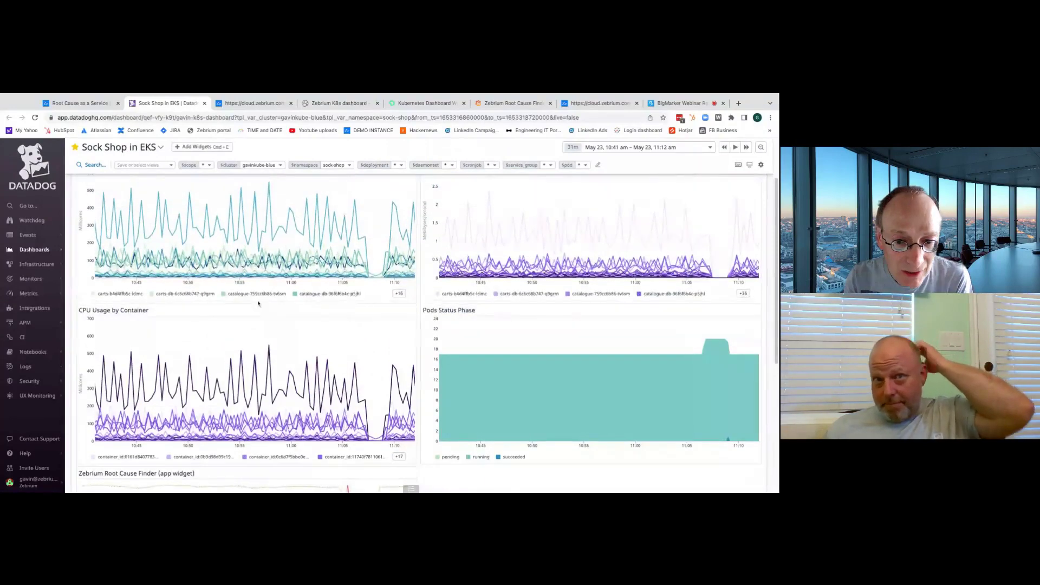
{"action": "mouse_move", "coordinate": [234, 295]}
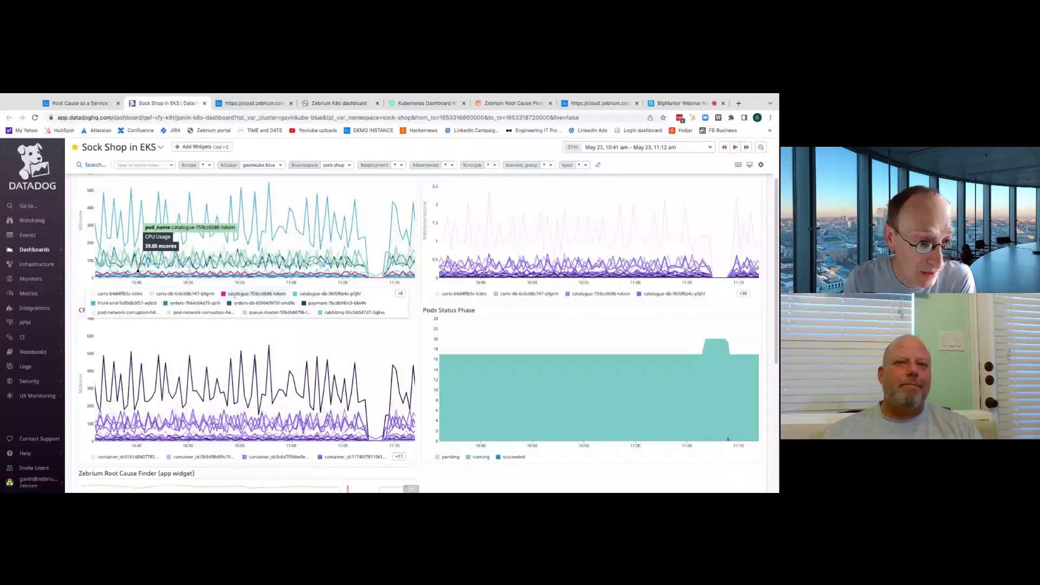
{"action": "scroll", "coordinate": [363, 327], "scroll_direction": "up", "scroll_amount": 1}
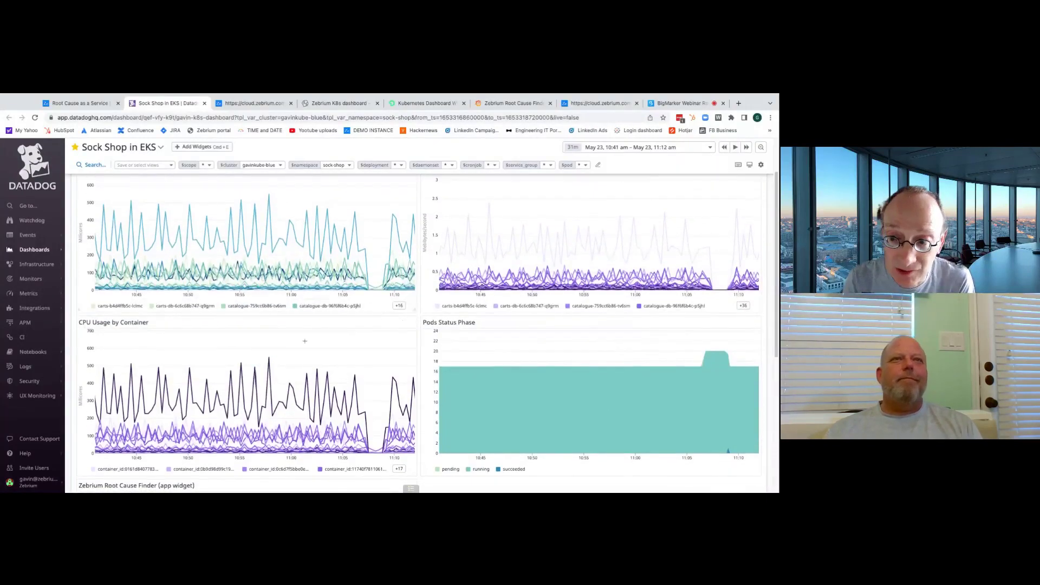
{"action": "scroll", "coordinate": [148, 328], "scroll_direction": "up", "scroll_amount": 3}
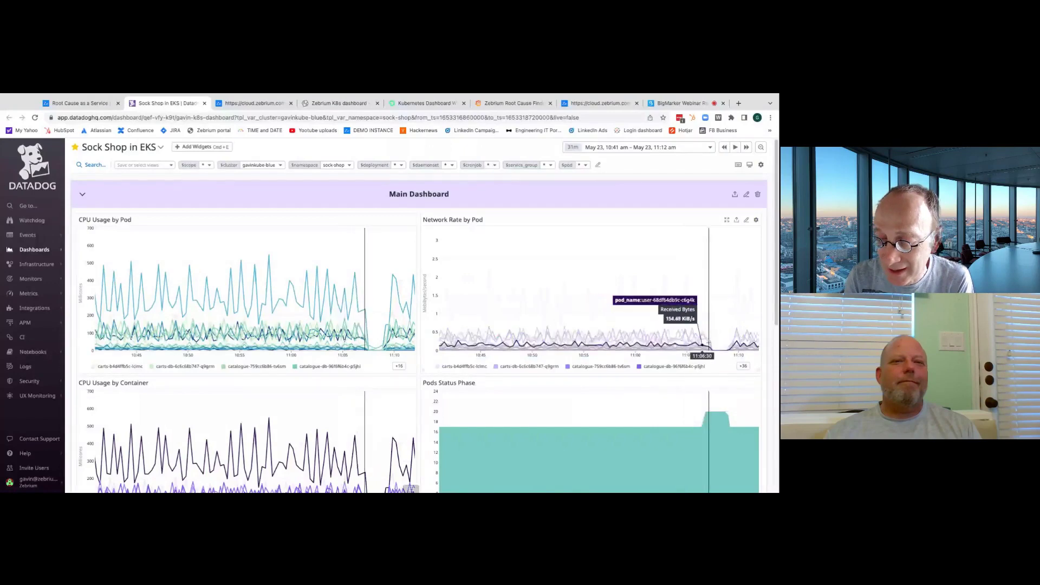
{"action": "scroll", "coordinate": [453, 344], "scroll_direction": "down", "scroll_amount": 1}
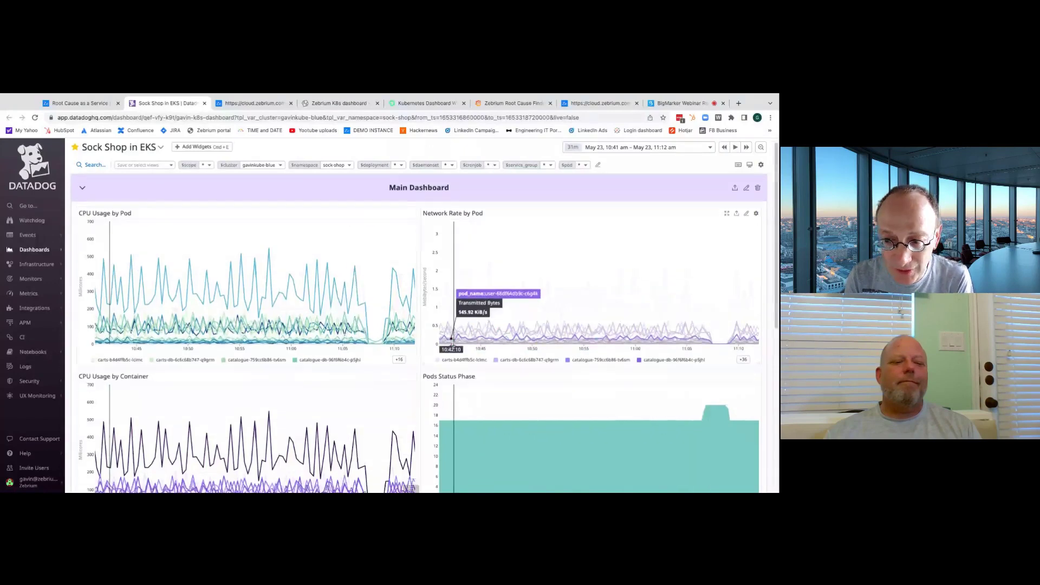
Inspect the detection marked at the anomaly spike in the Zebrium Root Cause Finder widget
{"action": "scroll", "coordinate": [452, 345], "scroll_direction": "down", "scroll_amount": 5}
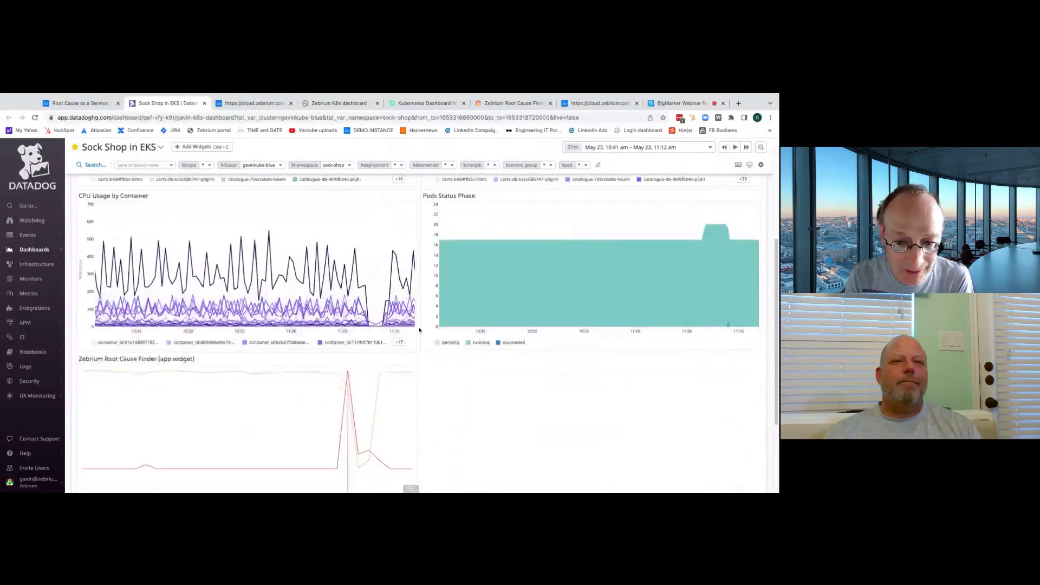
{"action": "scroll", "coordinate": [350, 382], "scroll_direction": "down", "scroll_amount": 3}
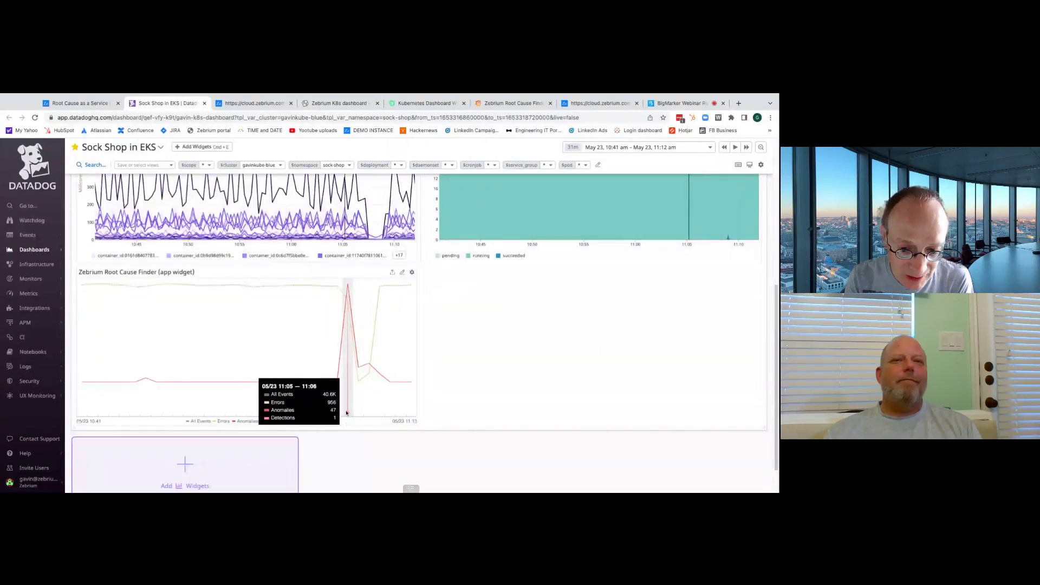
{"action": "mouse_move", "coordinate": [348, 414]}
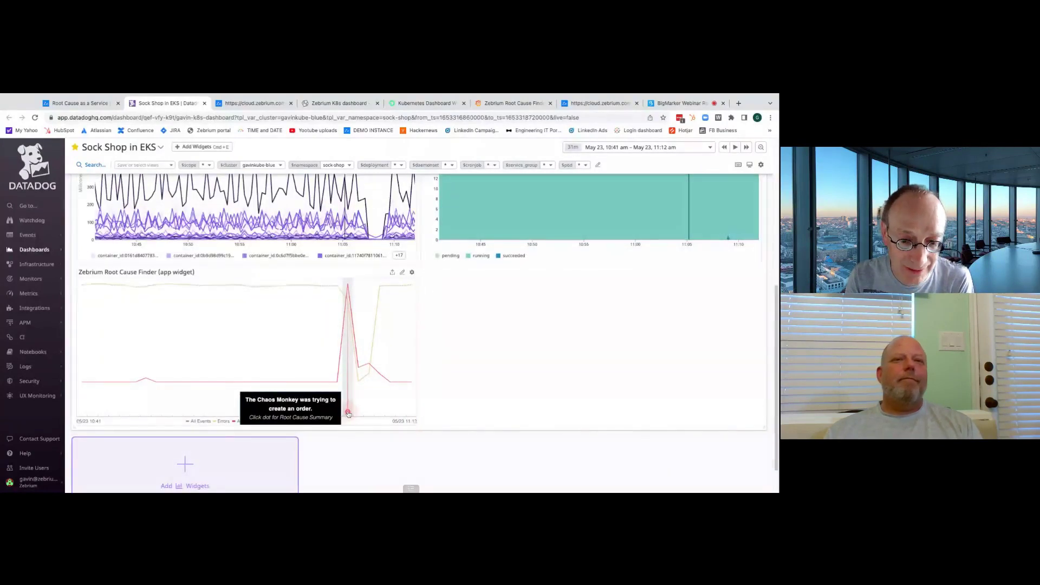
View the Zebrium Root Cause Finder panels and detection lists on the Elastic K8s dashboard and the New Relic Kubernetes dashboard
{"action": "left_click", "coordinate": [339, 103]}
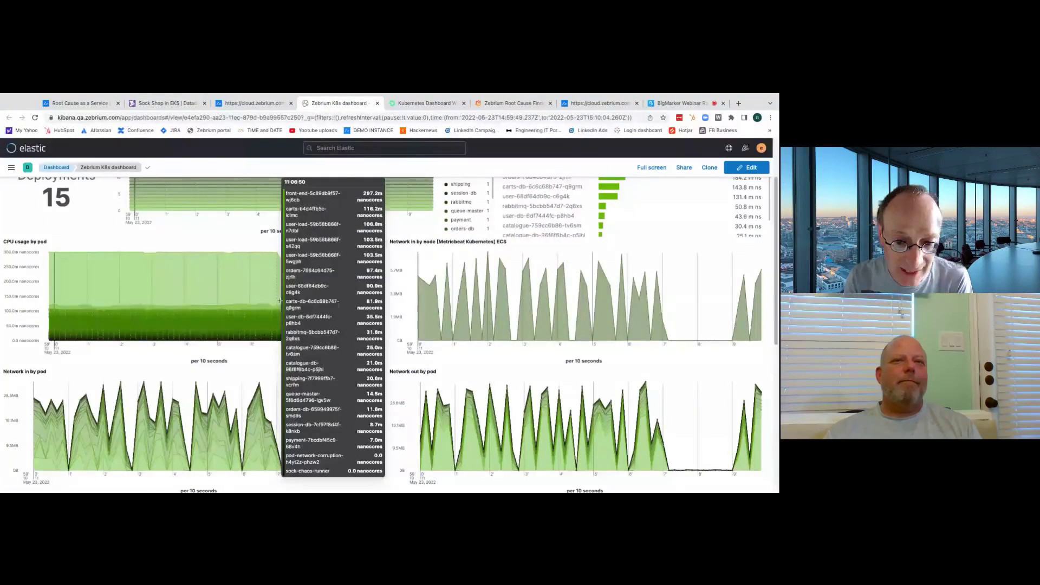
{"action": "scroll", "coordinate": [259, 358], "scroll_direction": "down", "scroll_amount": 5}
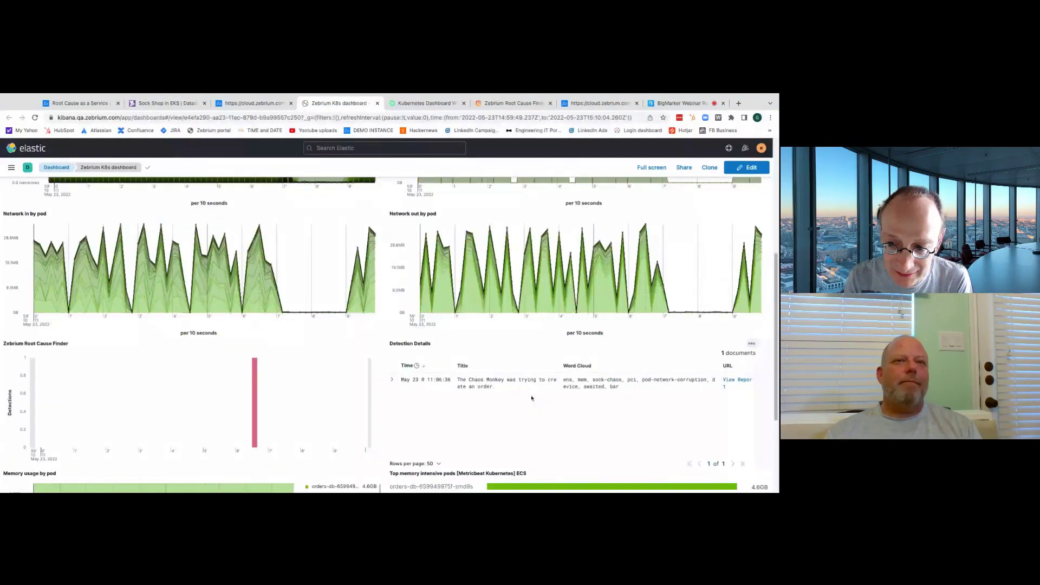
{"action": "left_click", "coordinate": [421, 104]}
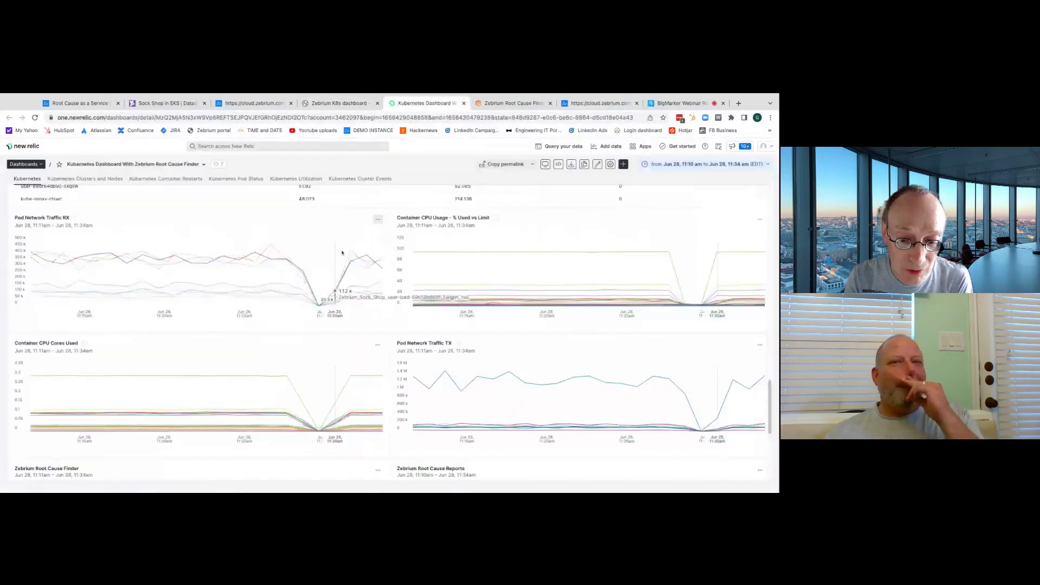
{"action": "scroll", "coordinate": [342, 253], "scroll_direction": "down", "scroll_amount": 5}
{"action": "scroll", "coordinate": [342, 252], "scroll_direction": "up", "scroll_amount": 2}
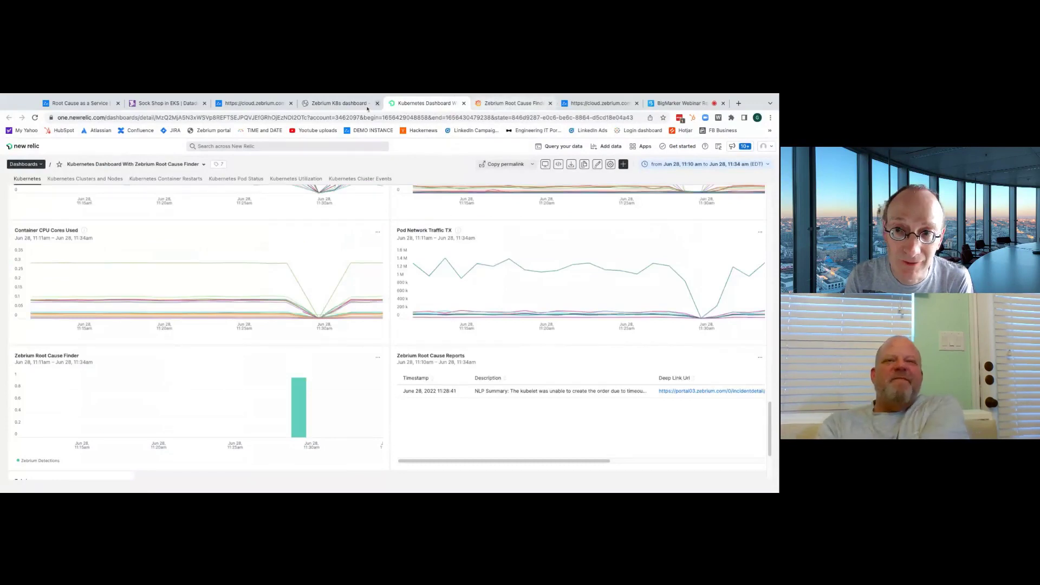
View the Zebrium Root Cause Finder panel in Grafana, and go back to the CPU and network charts on the Elastic K8s dashboard
{"action": "left_click", "coordinate": [488, 107]}
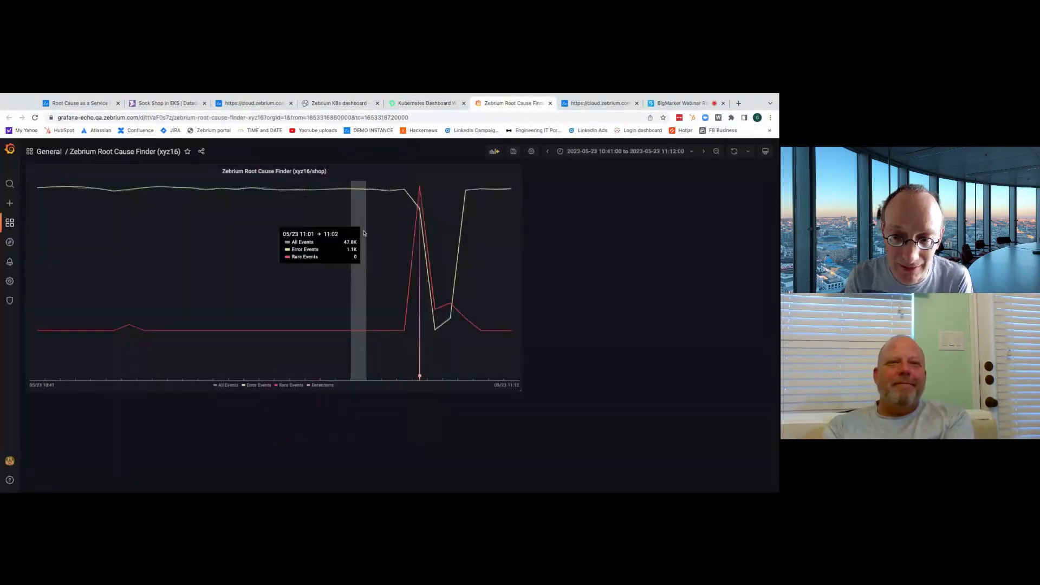
{"action": "mouse_move", "coordinate": [428, 390]}
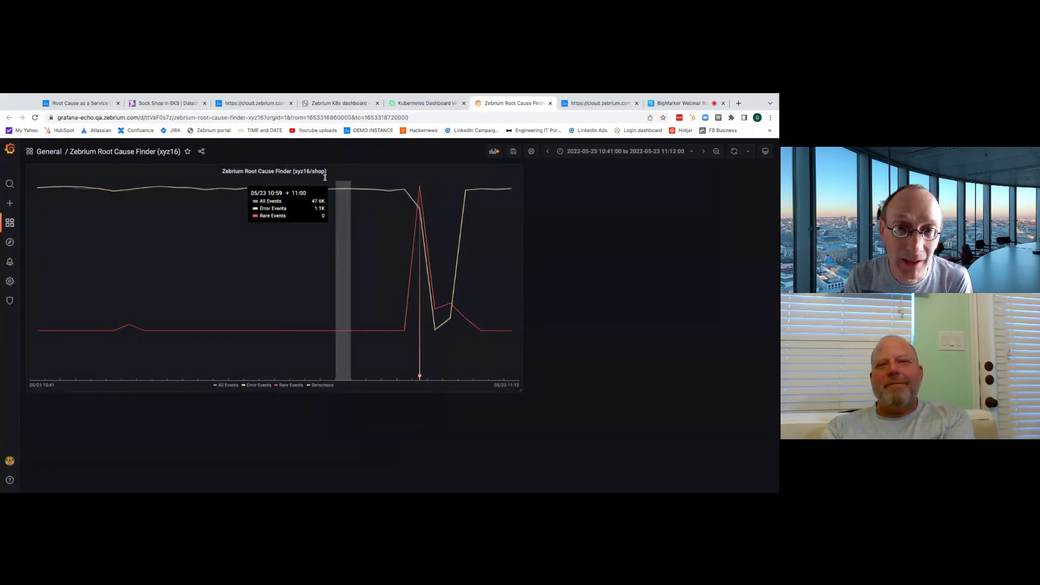
{"action": "left_click", "coordinate": [333, 107]}
{"action": "scroll", "coordinate": [279, 278], "scroll_direction": "up", "scroll_amount": 1}
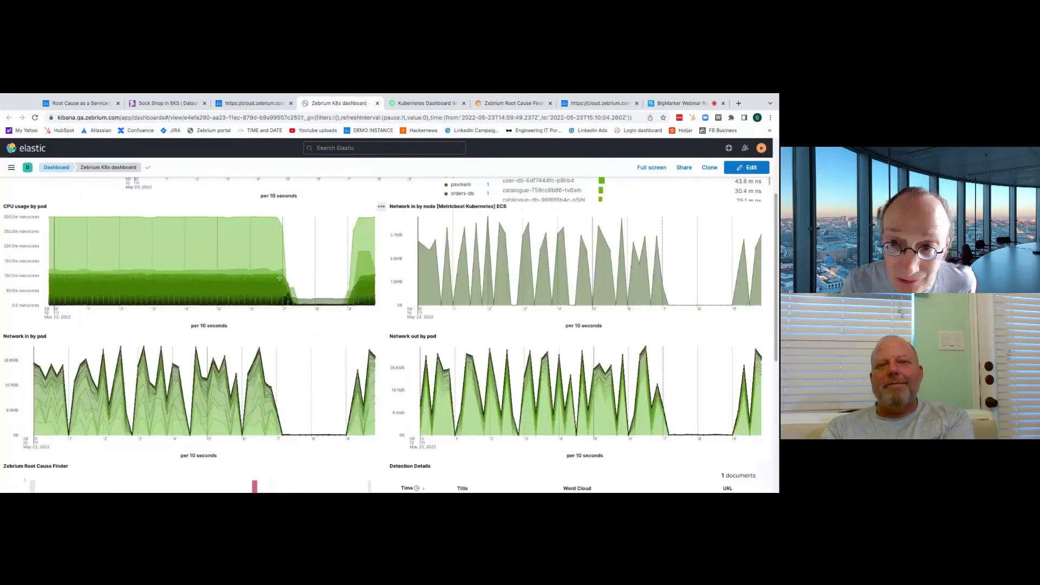